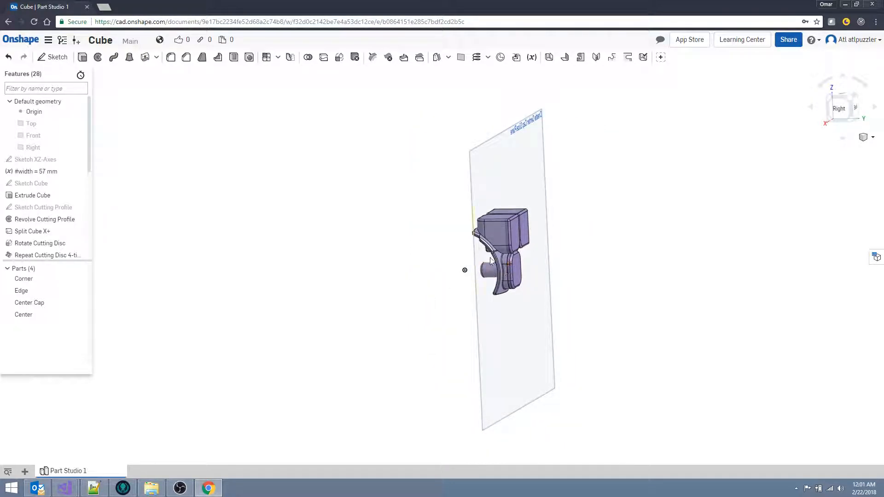
Hide the Corner, Edge and Center parts so that only the Center Cap stays shown
scroll(512, 259, up, 5)
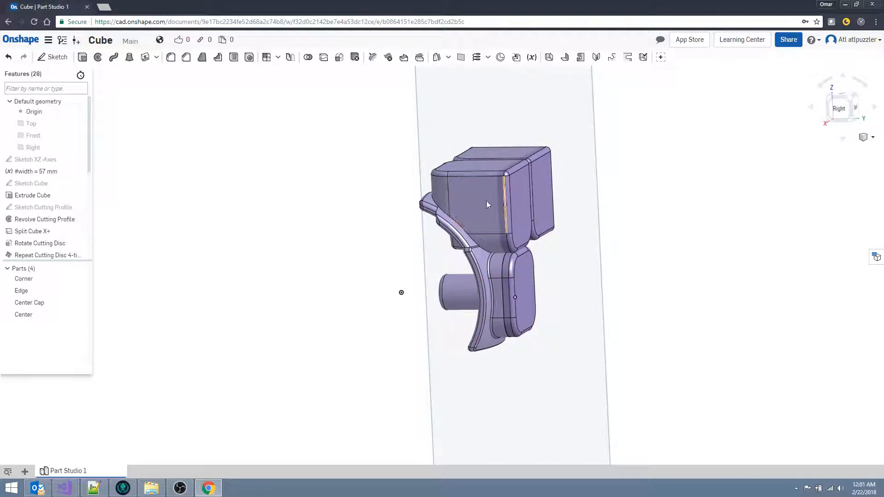
click(80, 278)
click(80, 291)
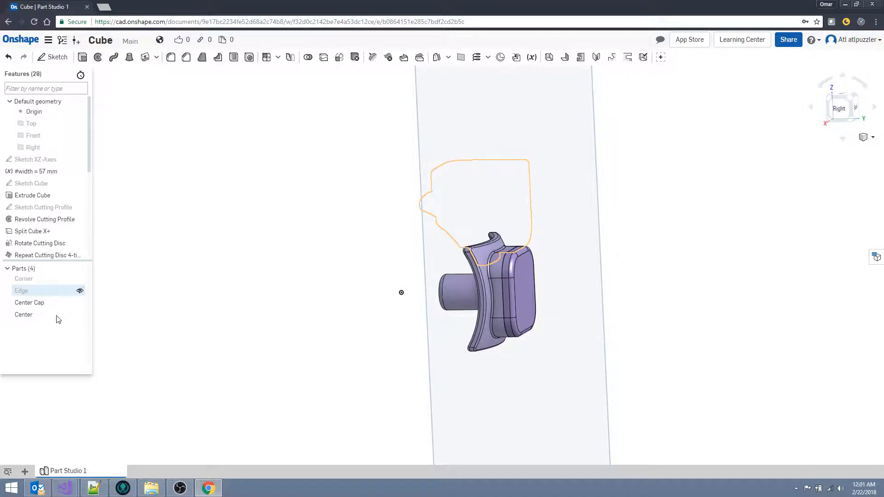
click(80, 315)
Start a new sketch on the Center Cap's flat inner face
right_drag(394, 305, 308, 292)
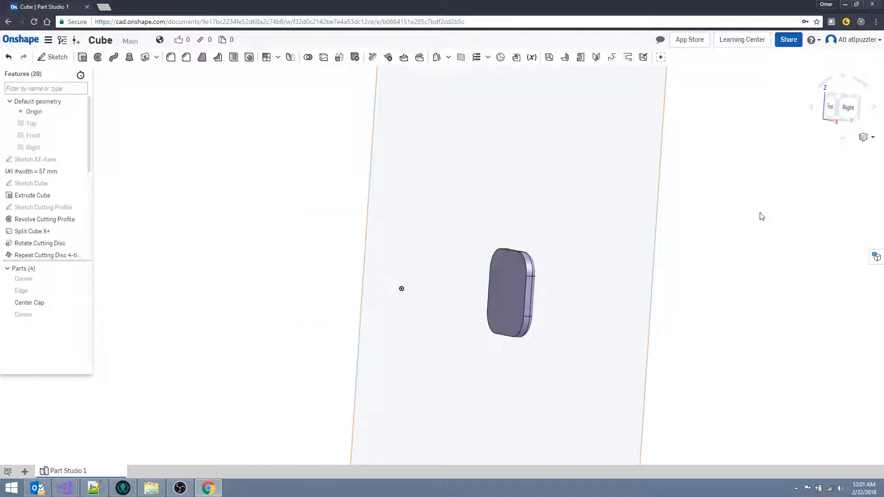
right_drag(469, 328, 523, 322)
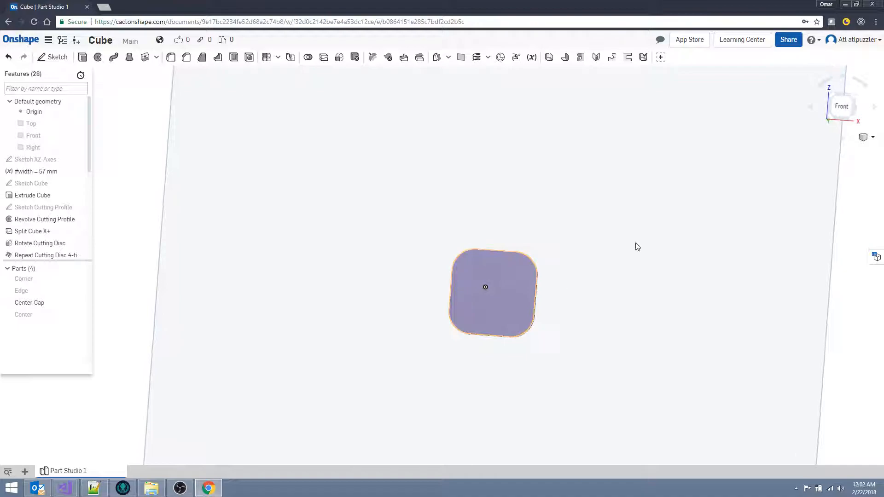
click(848, 109)
scroll(525, 236, up, 4)
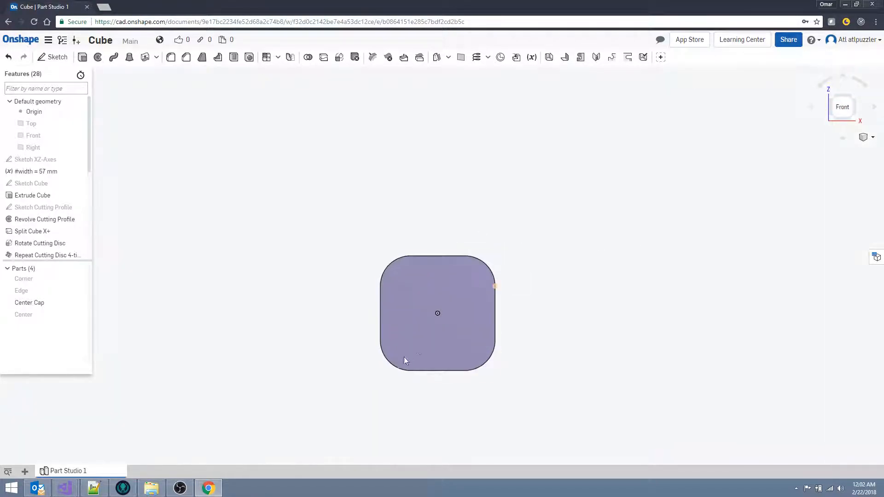
scroll(421, 336, up, 3)
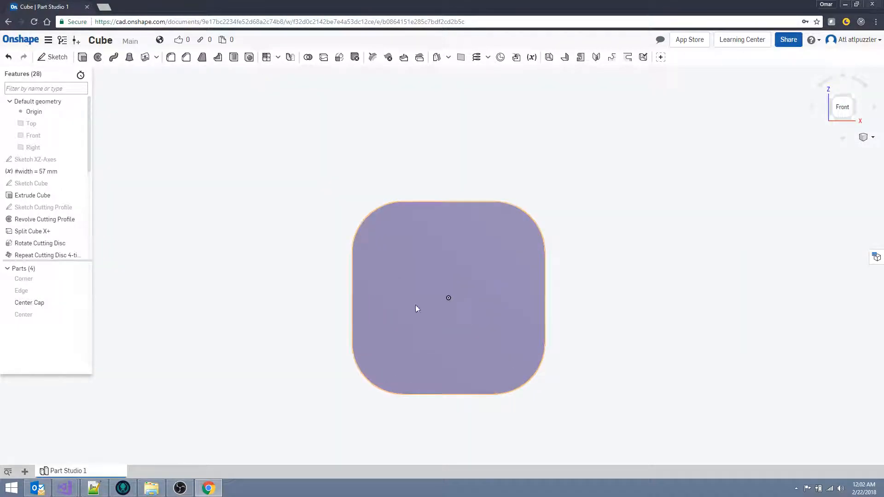
click(53, 57)
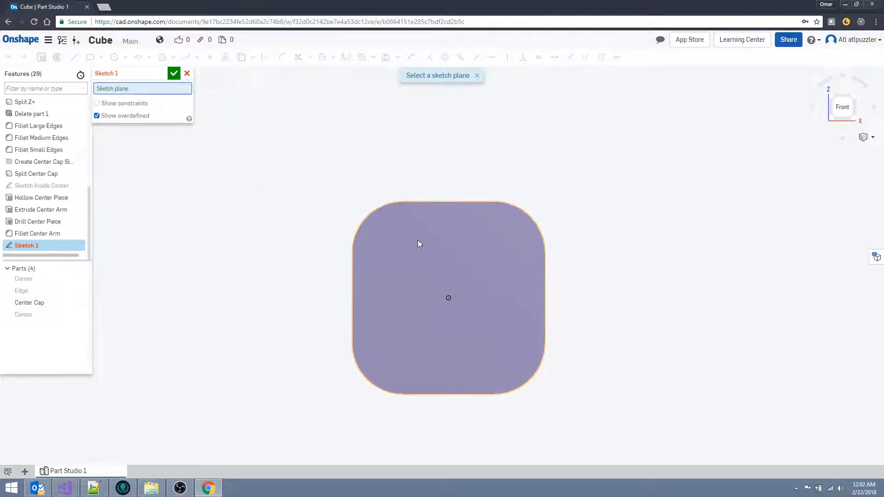
click(420, 285)
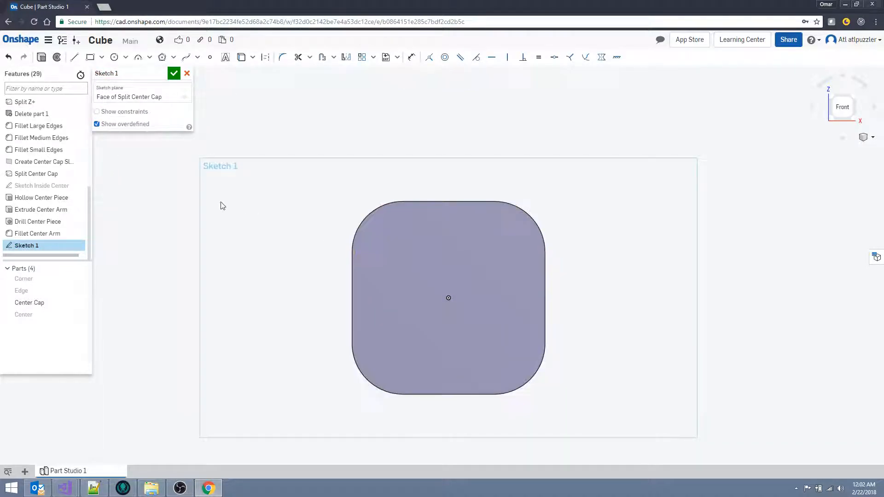
Sketch a center-point rectangle about 14 mm wide centred on the origin and make its adjacent sides equal
click(101, 57)
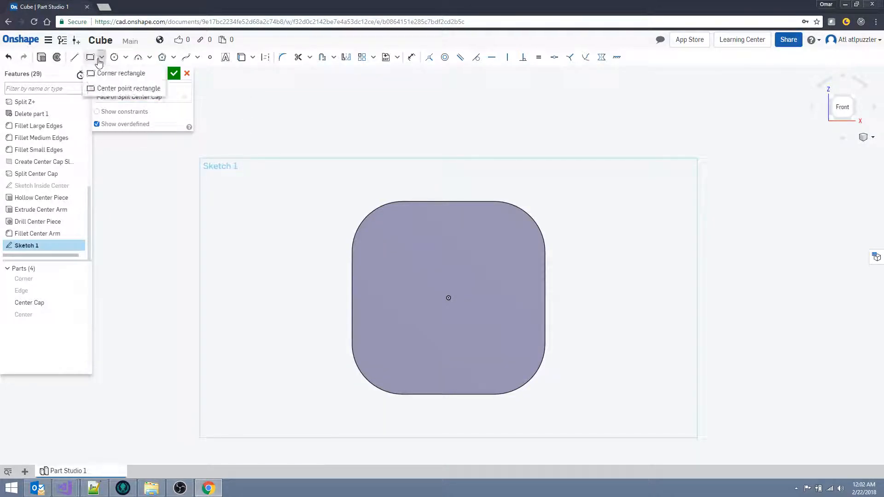
click(102, 89)
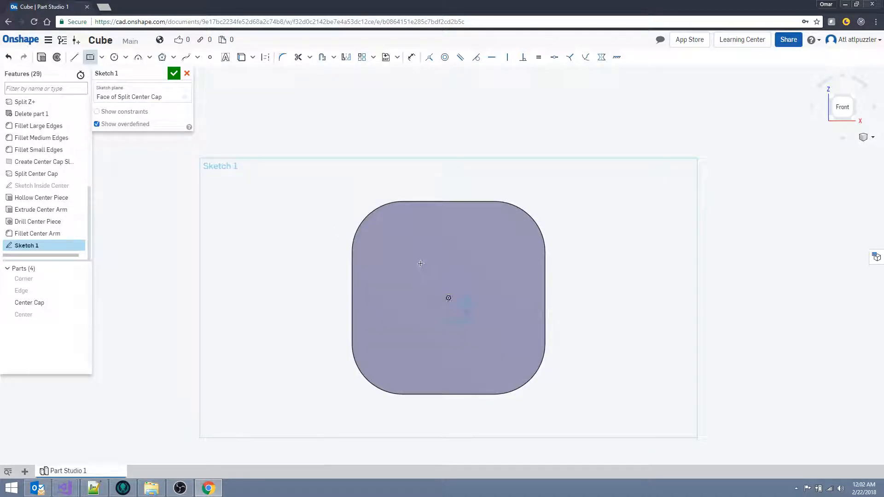
click(375, 227)
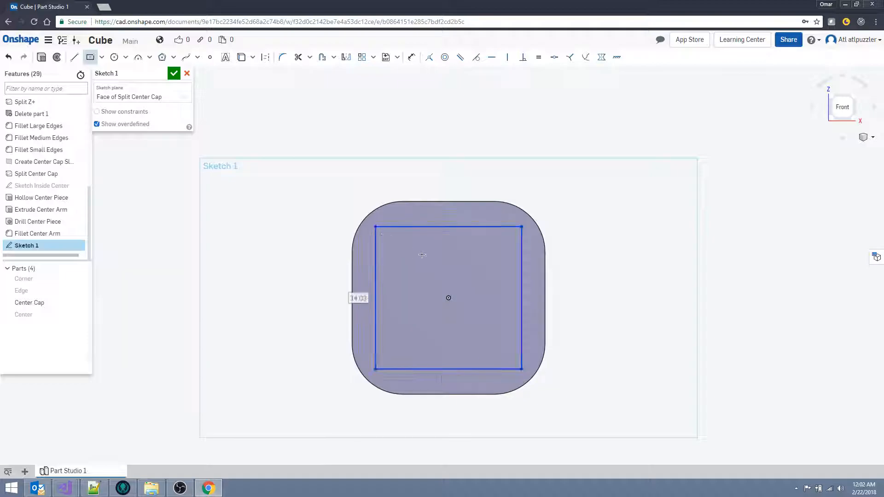
key(Escape)
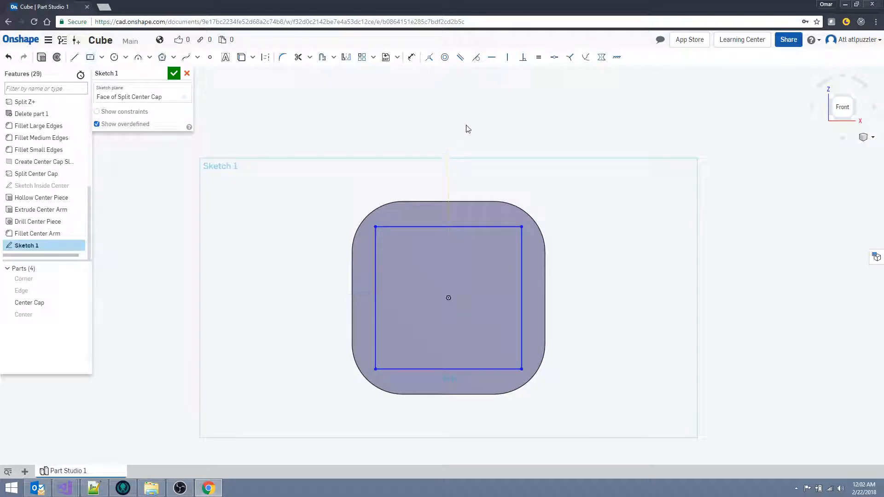
click(437, 227)
click(375, 266)
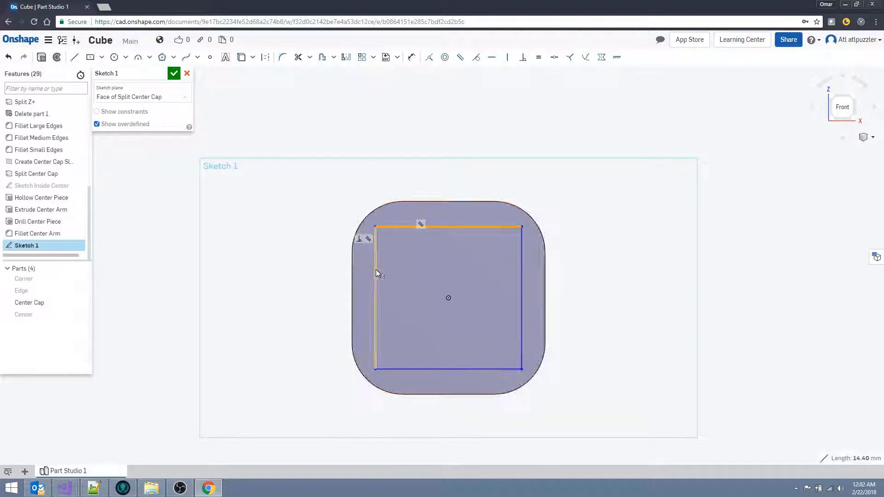
click(539, 60)
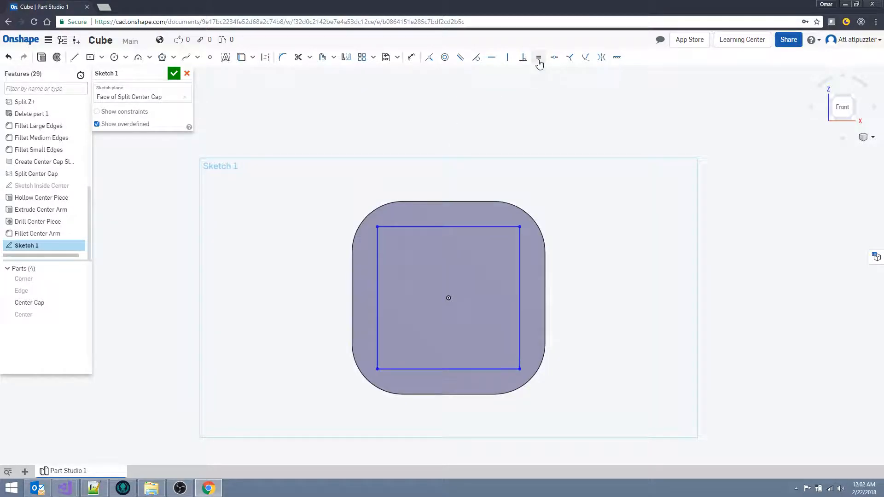
Dimension the sketched square's side at 15 mm
click(410, 57)
click(459, 227)
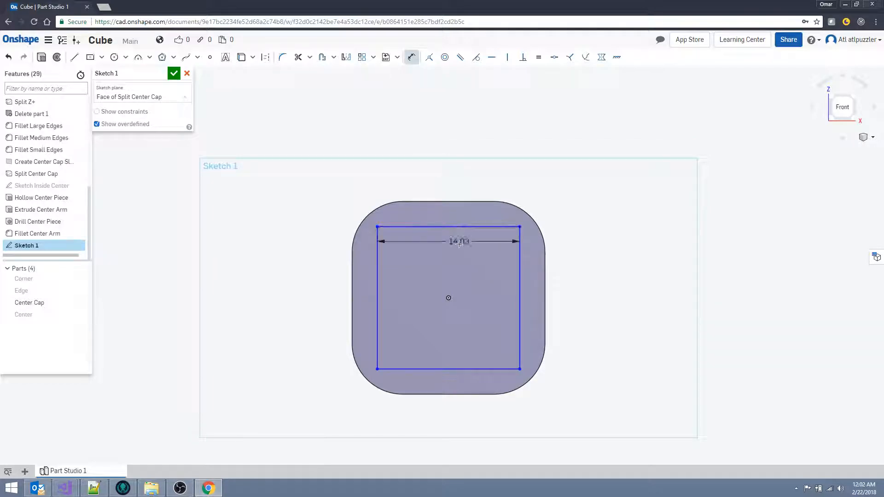
click(459, 249)
text(15)
key(Return)
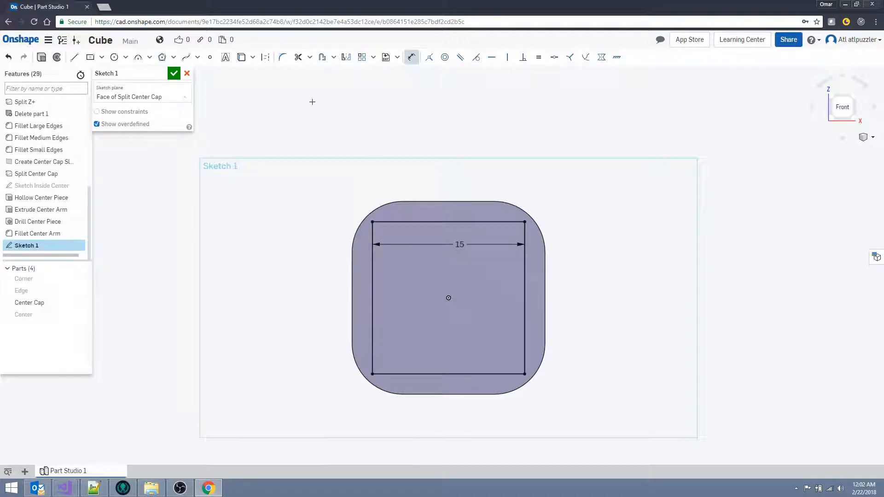
Round all four corners of the 15 mm square with 3 mm sketch fillets
click(282, 57)
click(373, 222)
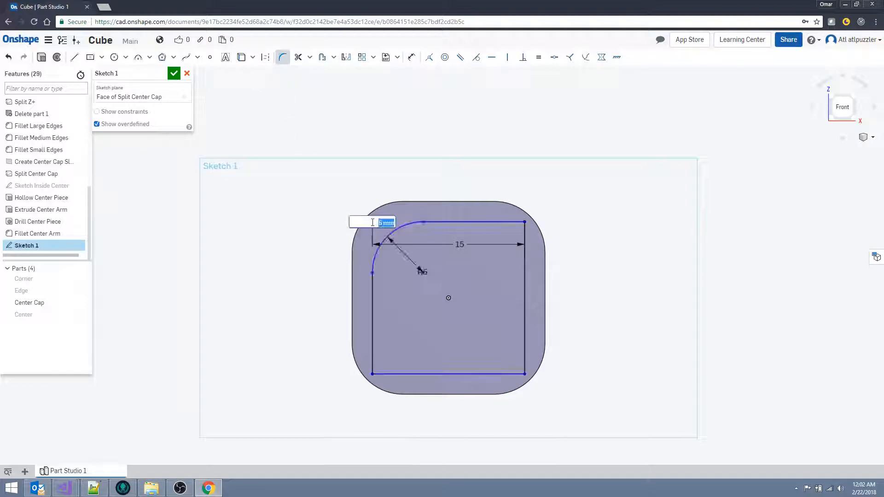
text(3)
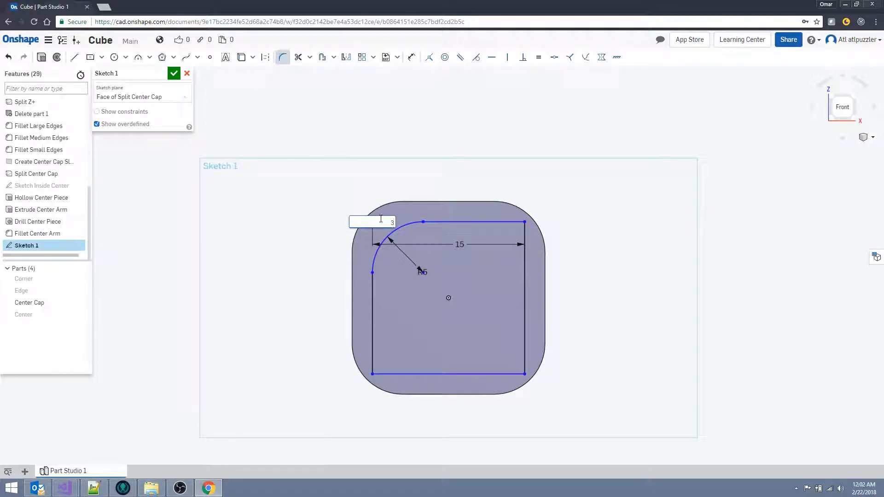
key(Return)
click(373, 374)
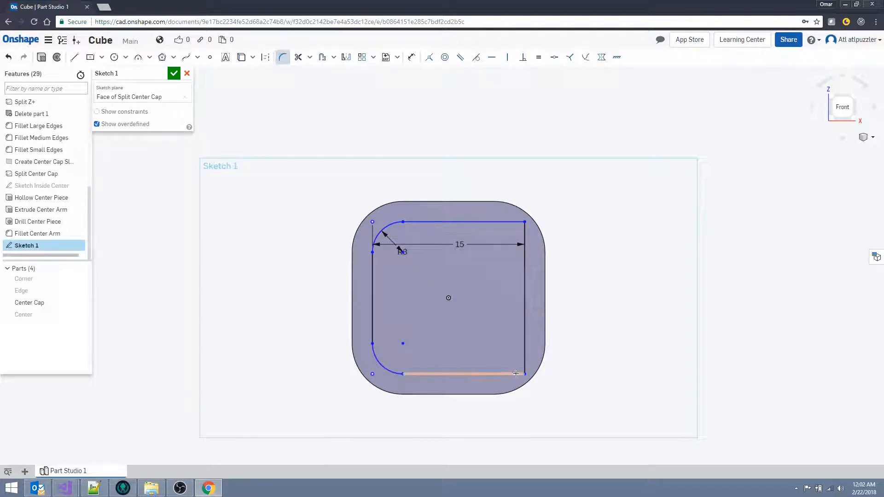
click(524, 222)
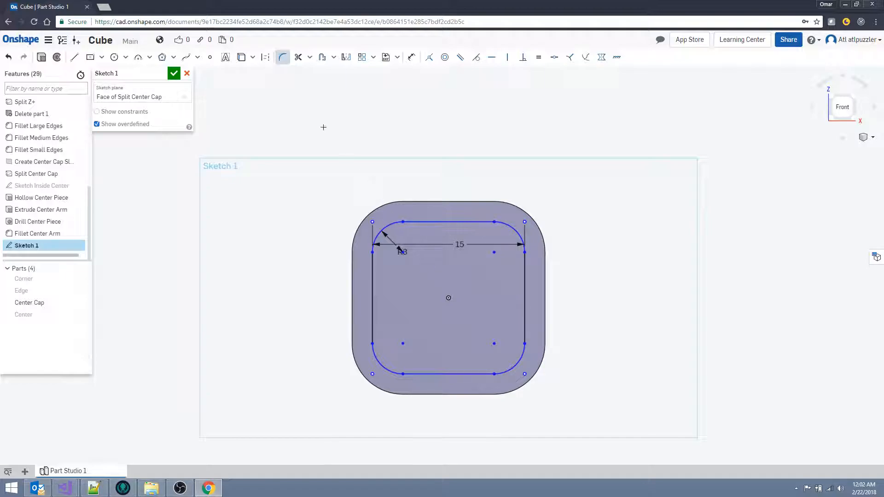
key(Escape)
Sketch a second center-point rectangle about 20 mm wide around the cap outline, centred on the origin, and make its adjacent sides equal
click(90, 59)
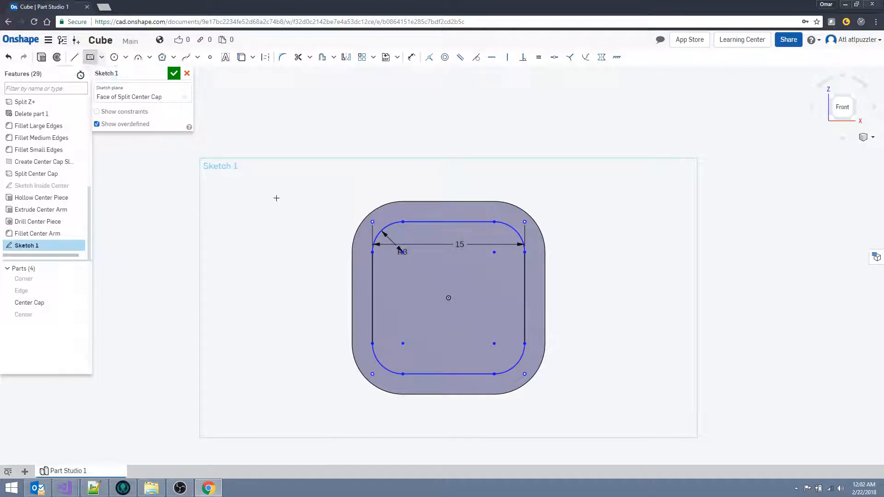
click(449, 298)
click(343, 199)
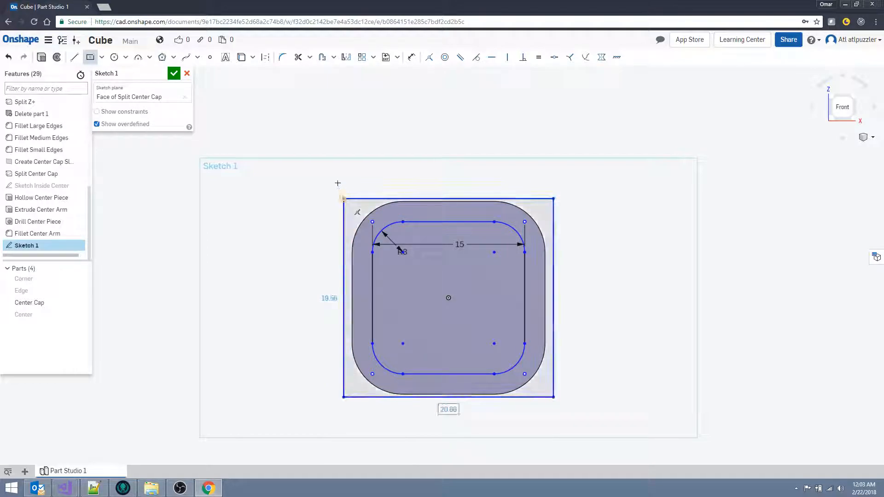
key(Escape)
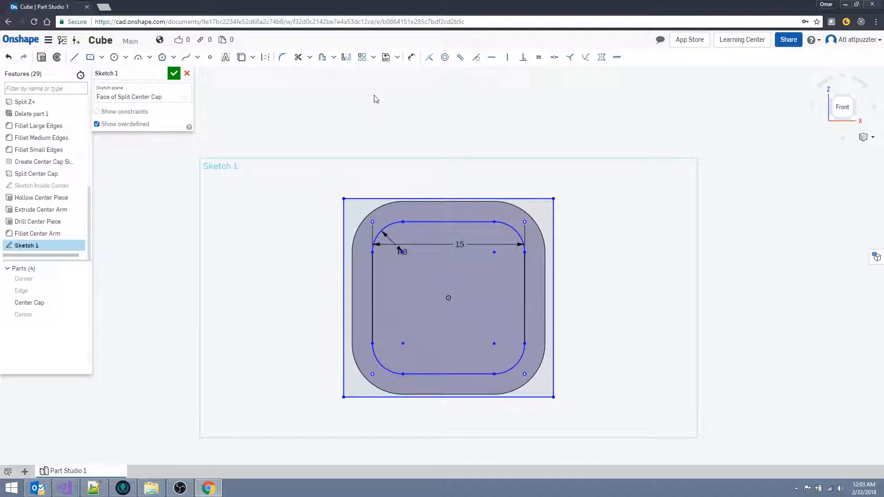
click(359, 199)
click(344, 217)
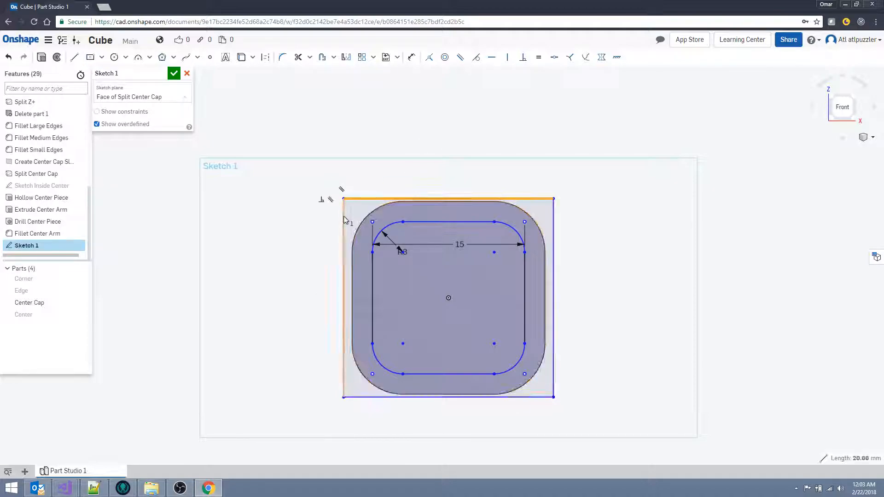
click(538, 57)
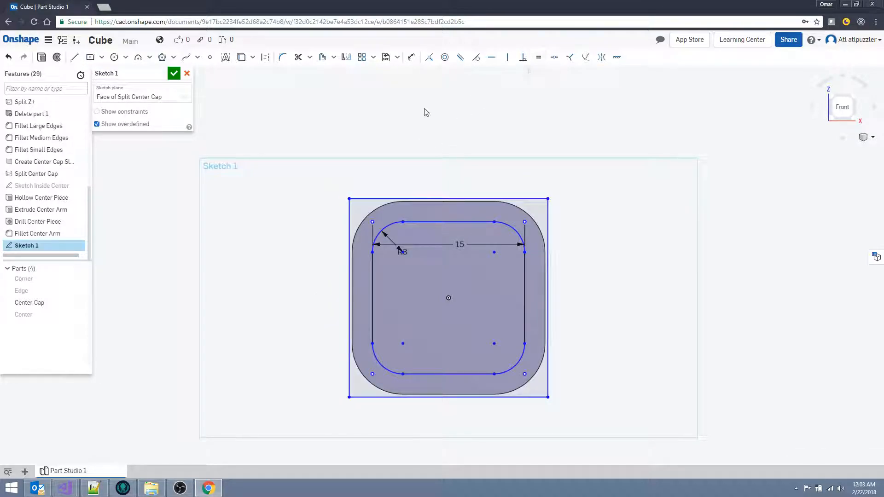
Dimension the outer square's side at 17 mm
click(412, 57)
click(372, 199)
click(378, 166)
text(17)
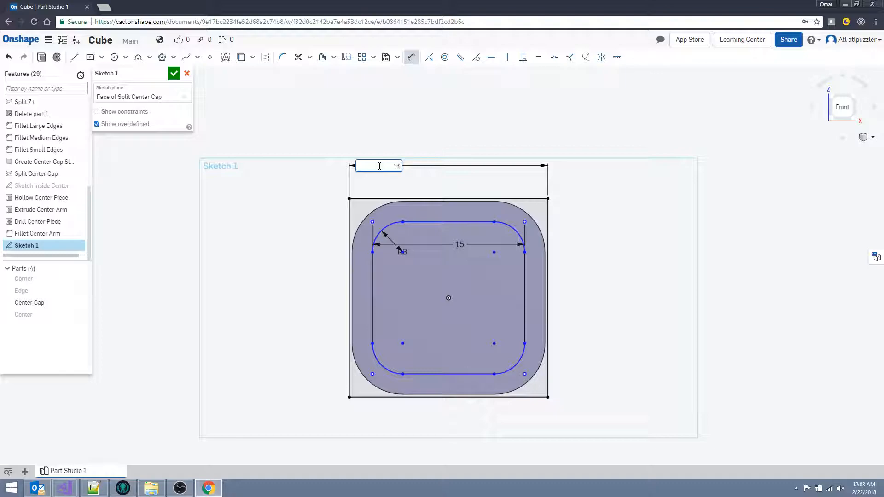
key(Return)
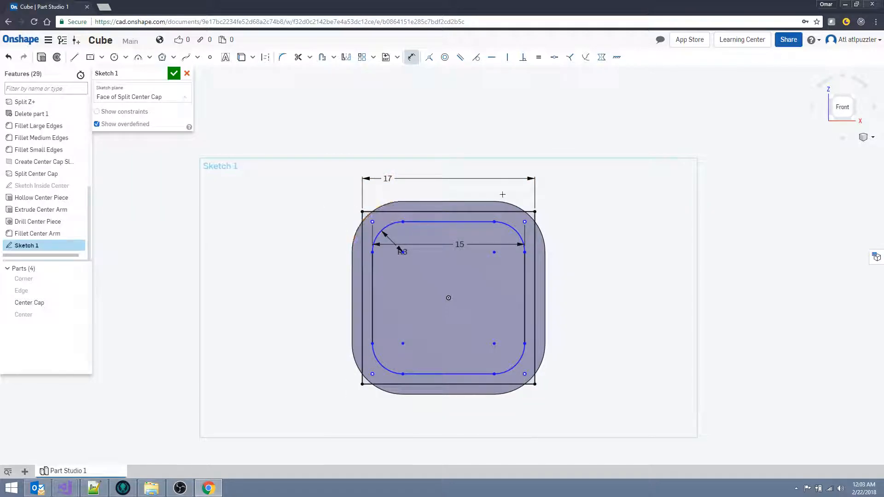
Round all four corners of the 17 mm square with 4 mm sketch fillets
click(283, 59)
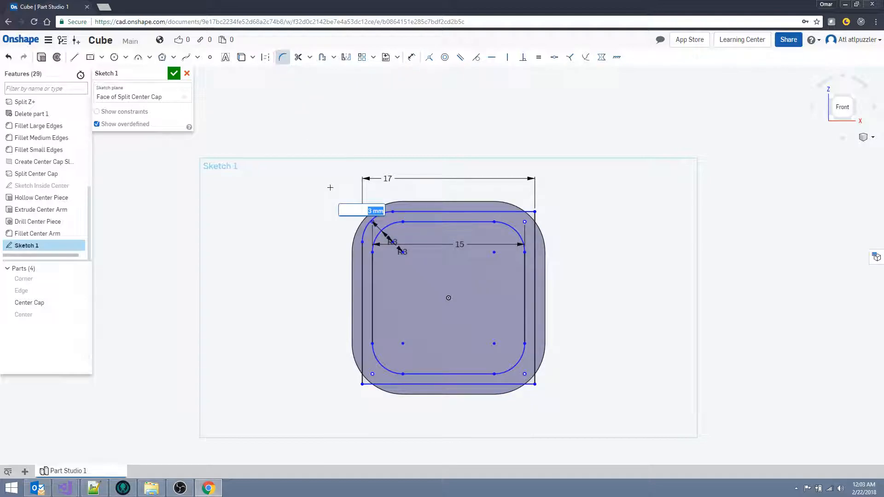
text(4)
key(Return)
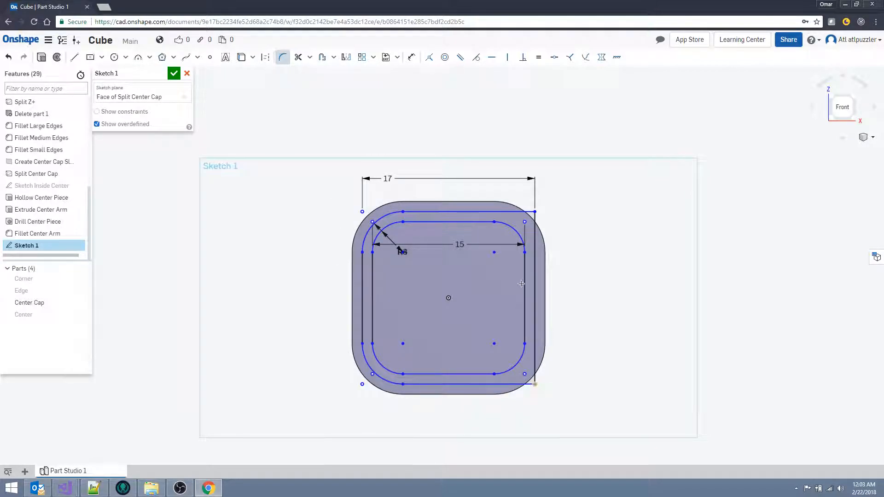
click(535, 384)
click(533, 211)
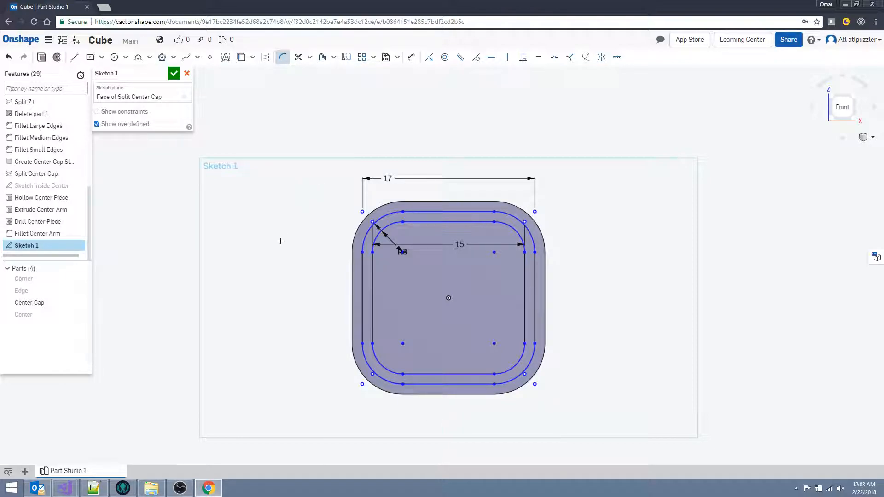
Rename the sketch as Sketch Center Cap and finish it
click(161, 74)
click(161, 76)
key(BackSpace)
key(Return)
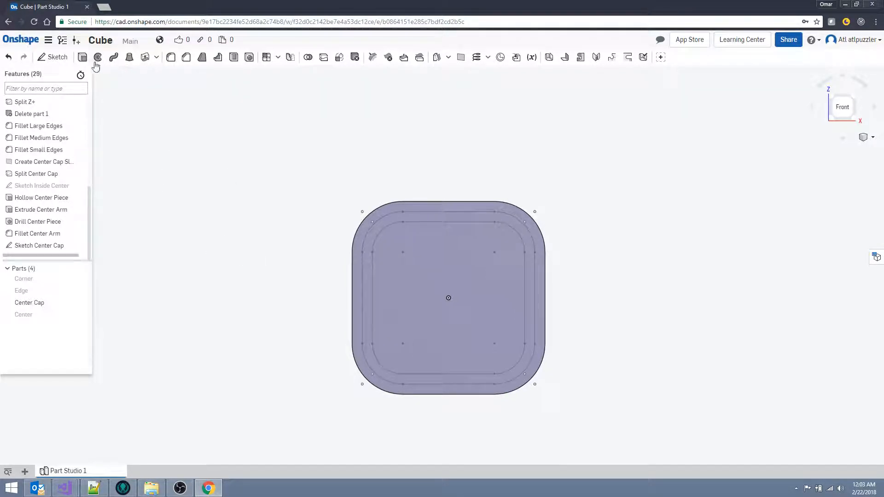
Extrude the ring between the two rounded squares of Sketch Center Cap by 2 mm, adding it to the Center Cap part
click(83, 57)
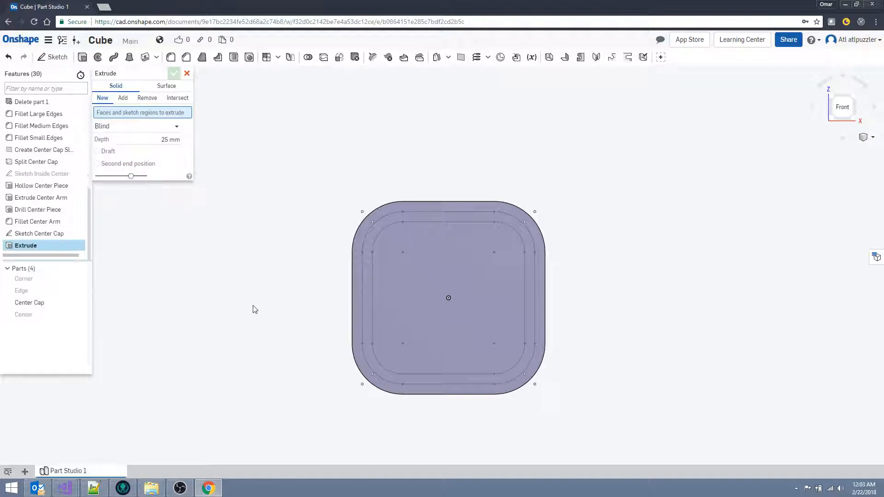
right_drag(267, 302, 295, 312)
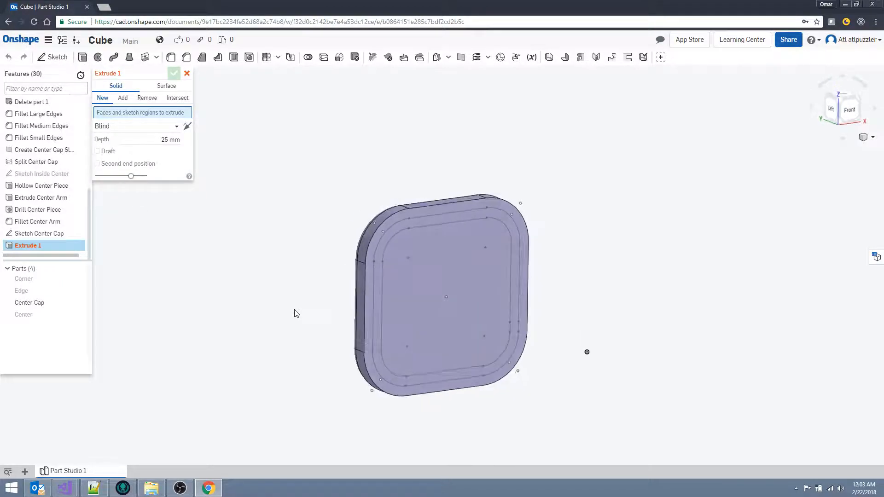
click(380, 290)
right_drag(259, 272, 275, 269)
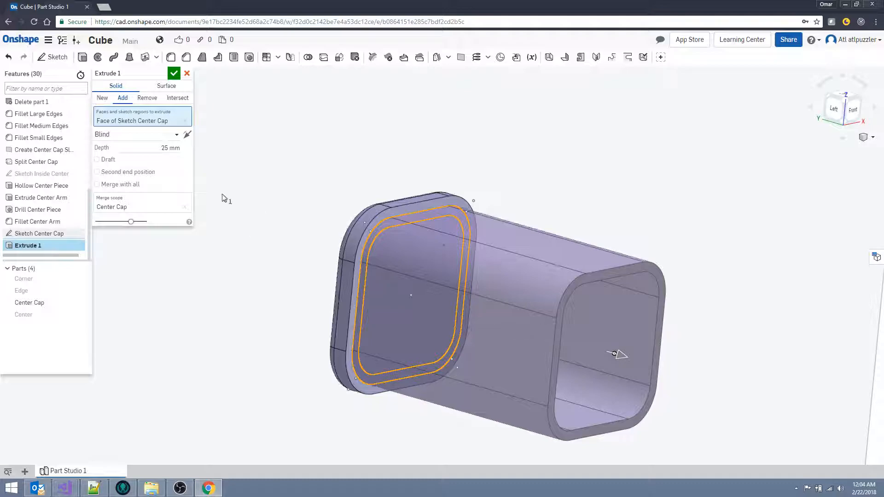
click(159, 148)
text(2)
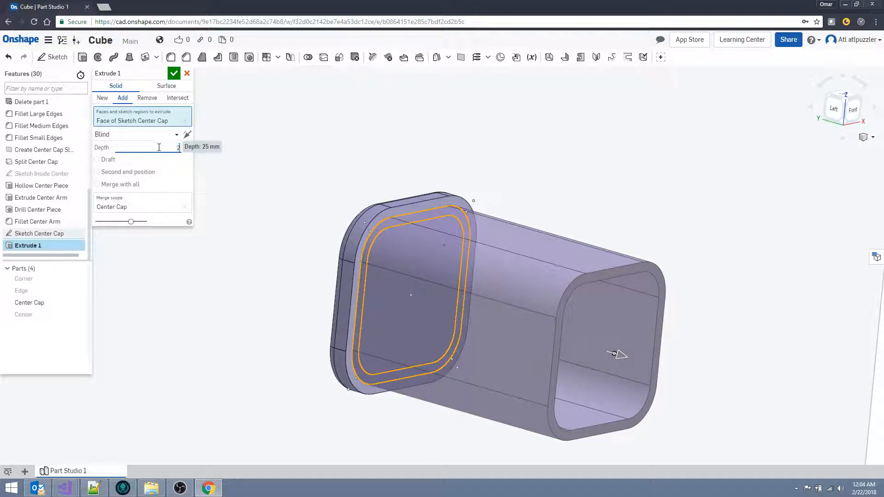
key(Return)
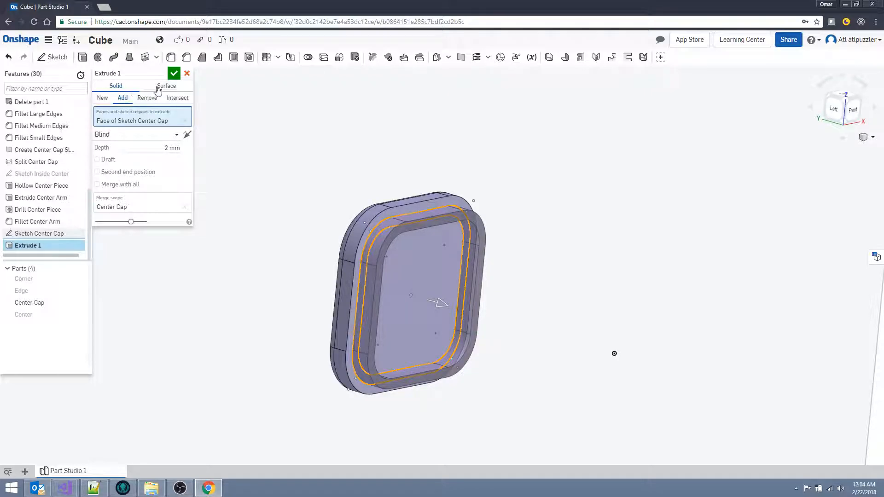
click(173, 73)
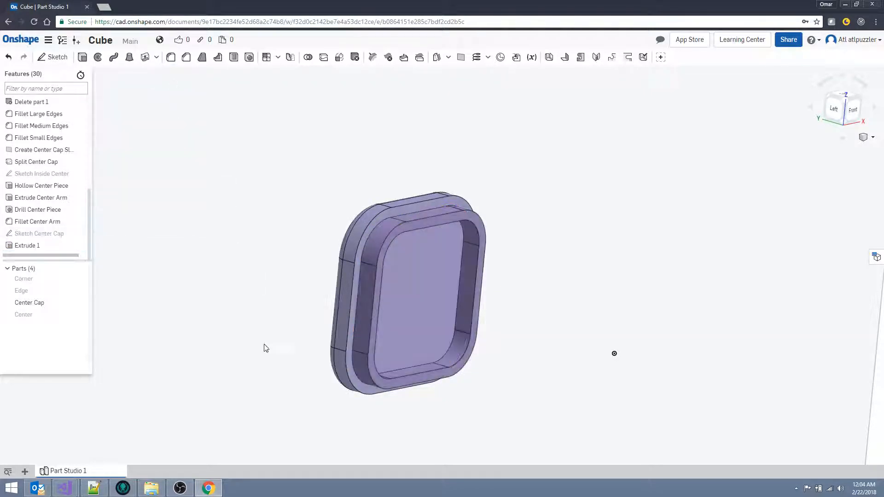
Examine how the Center Cap's raised rim fits the Center part, viewing them together and each on its own
right_drag(295, 319, 356, 297)
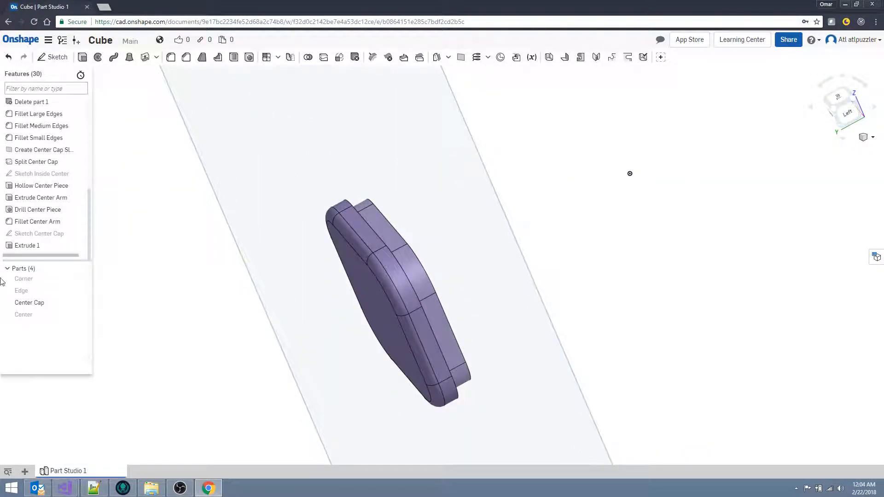
click(846, 114)
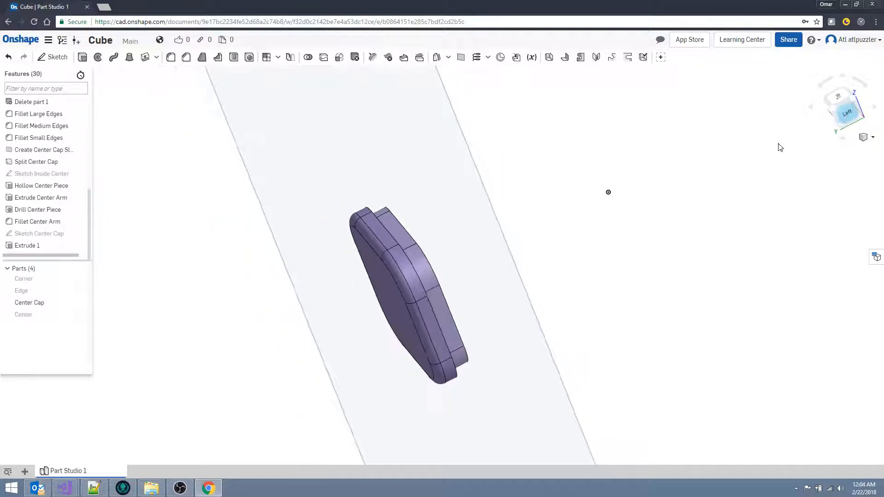
scroll(493, 280, up, 3)
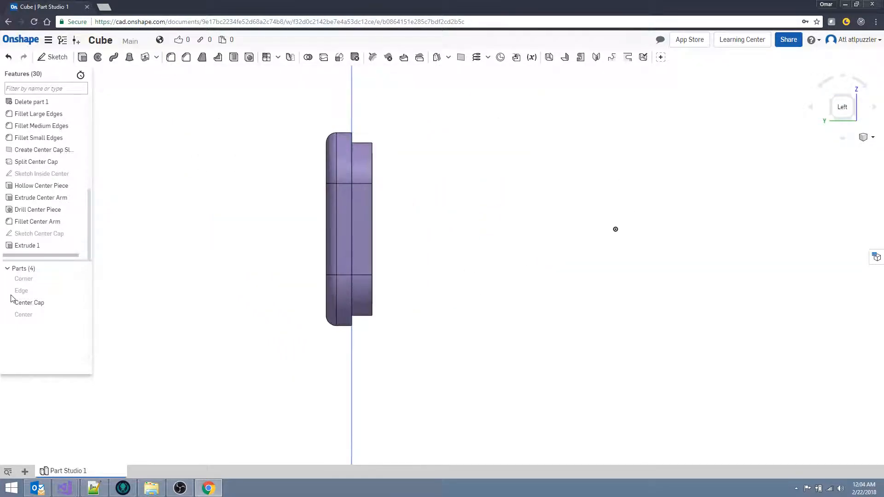
click(80, 316)
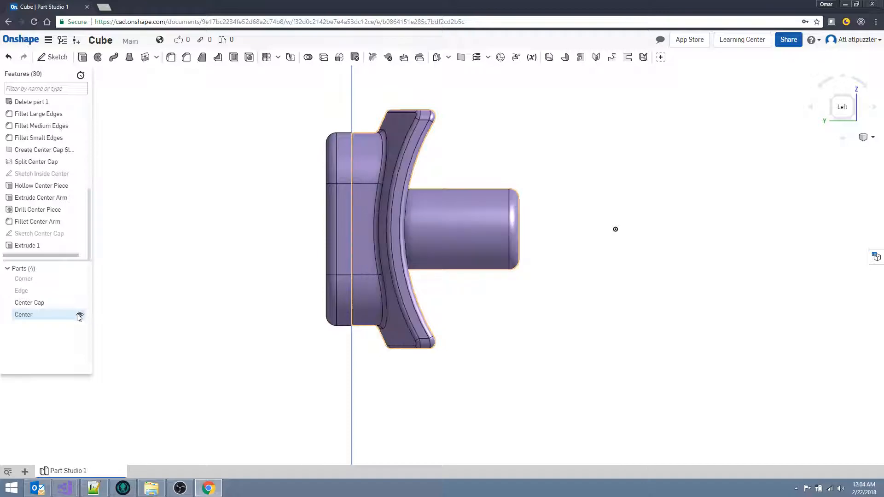
right_drag(207, 276, 262, 276)
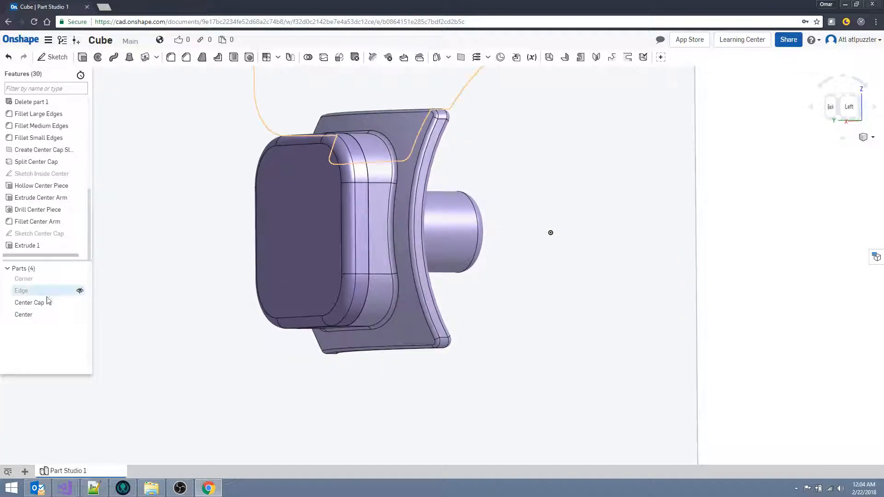
click(79, 304)
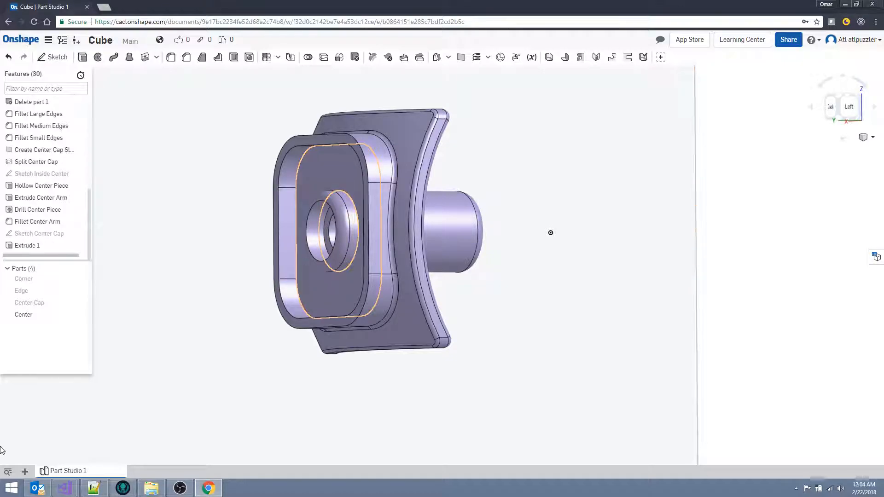
click(79, 303)
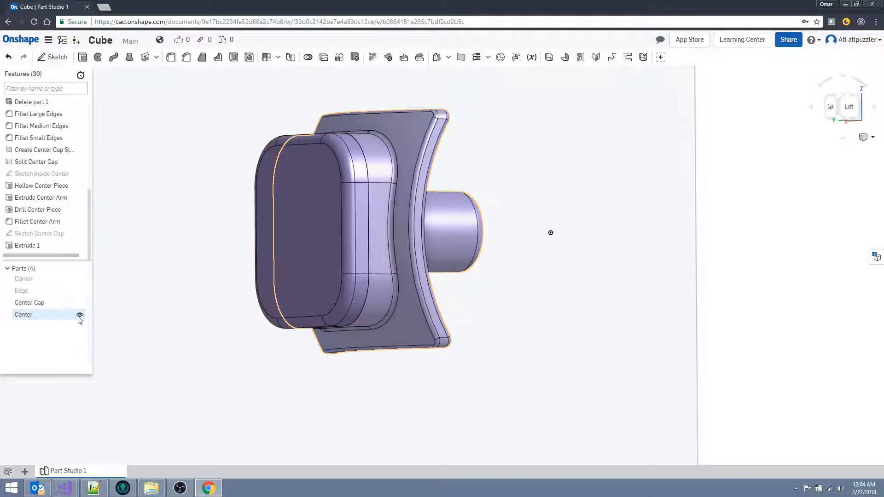
click(80, 315)
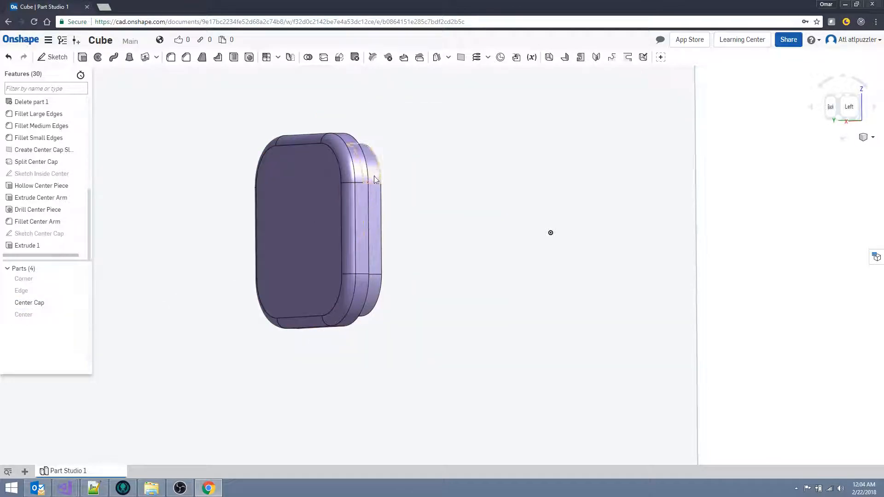
mouse_move(439, 318)
right_down()
mouse_move(429, 317)
mouse_move(446, 314)
right_up()
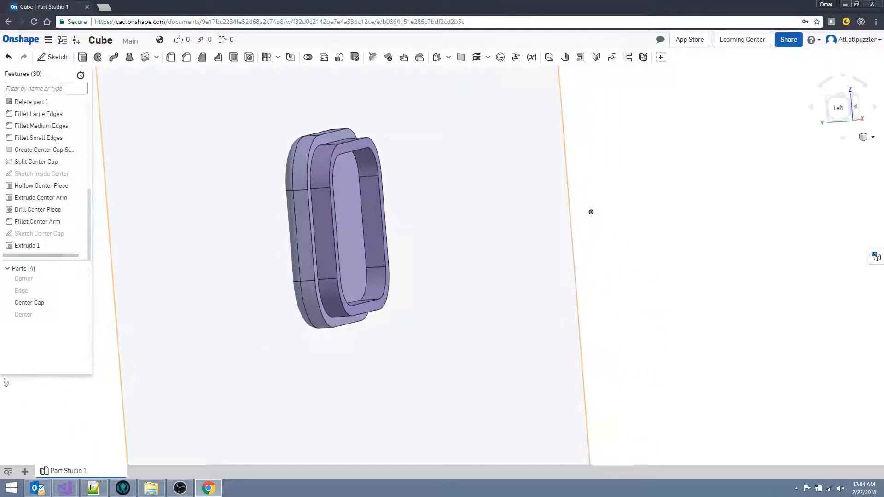
Show the Center part and sketch a corner rectangle about 1.4 mm wide on its flat right side face, starting at the cap seam
click(79, 314)
right_drag(227, 314, 402, 311)
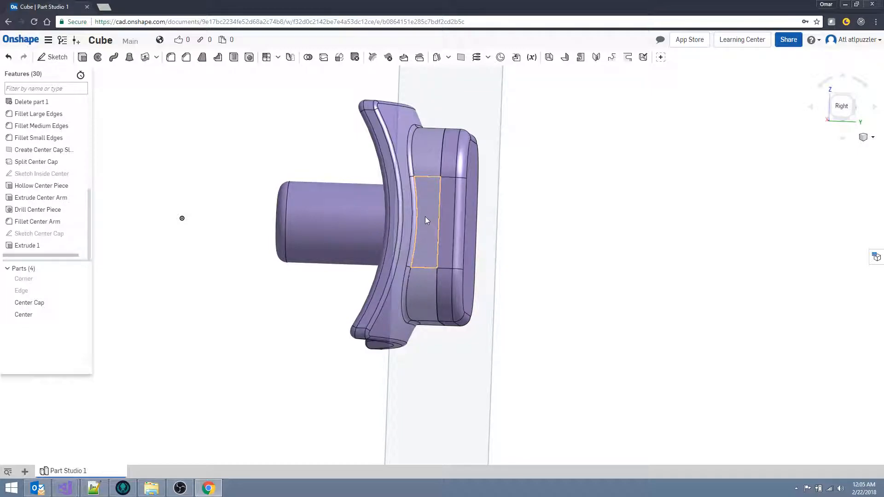
click(837, 105)
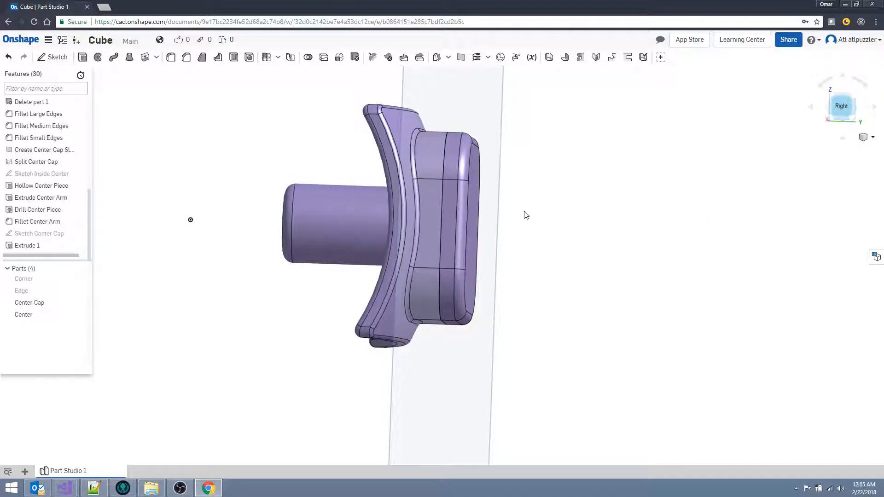
scroll(518, 255, up, 5)
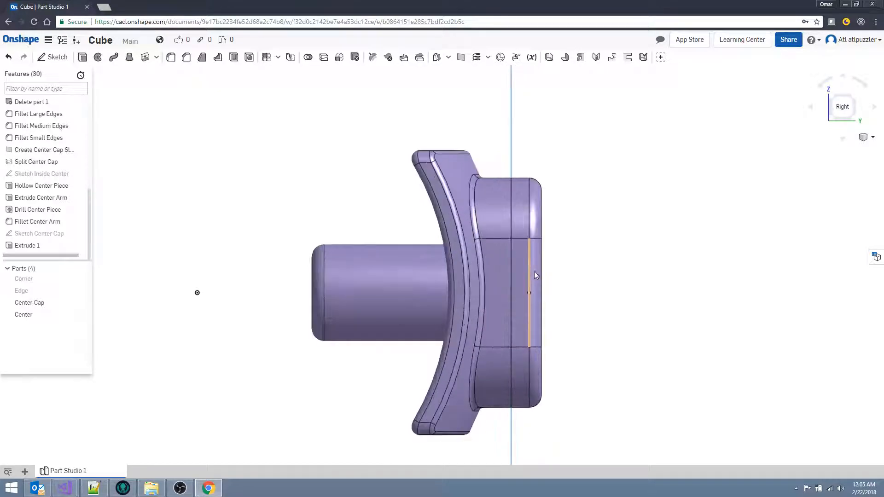
scroll(535, 275, up, 2)
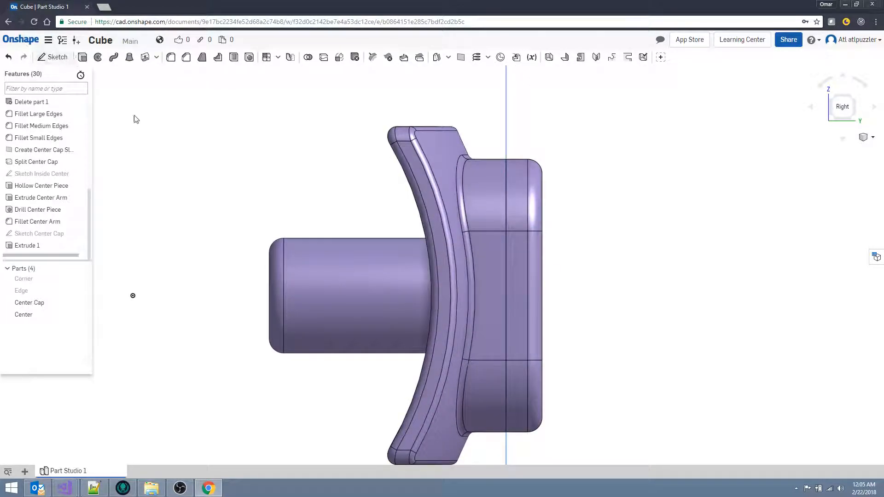
click(493, 294)
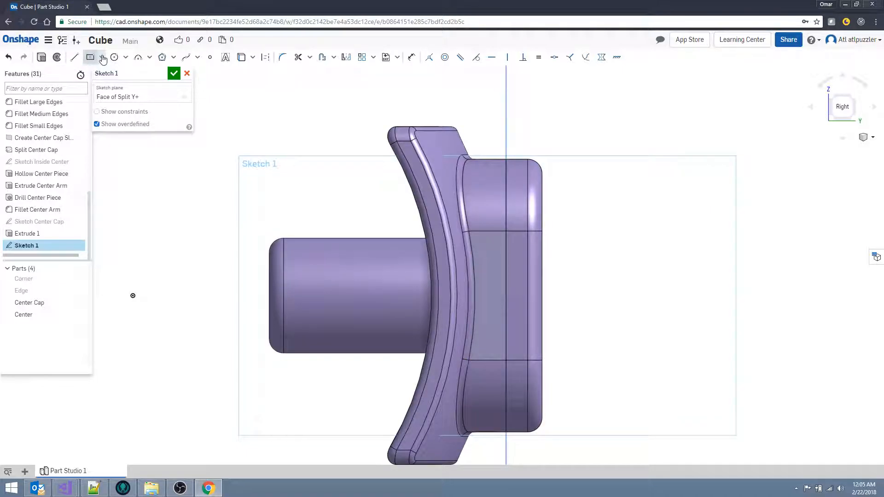
click(102, 58)
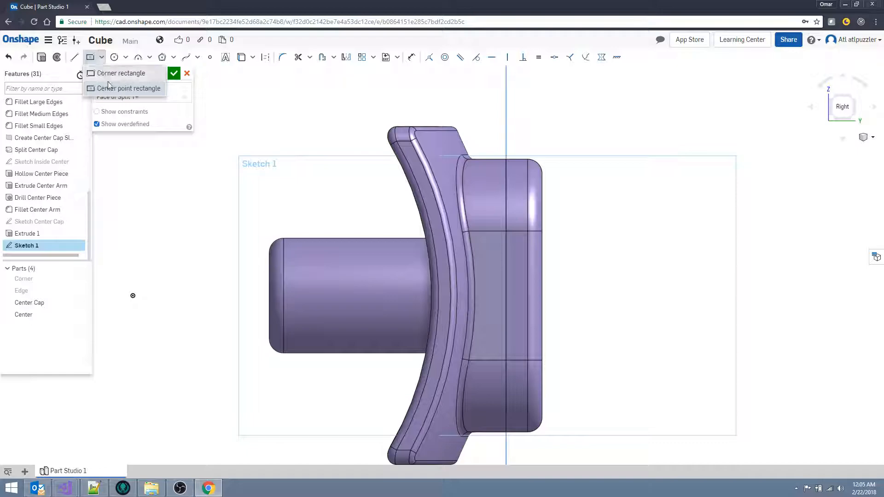
click(111, 73)
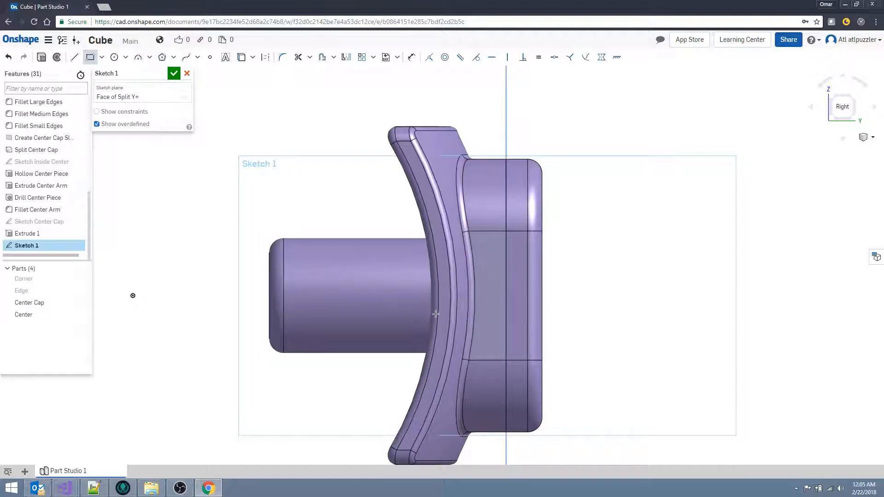
click(502, 328)
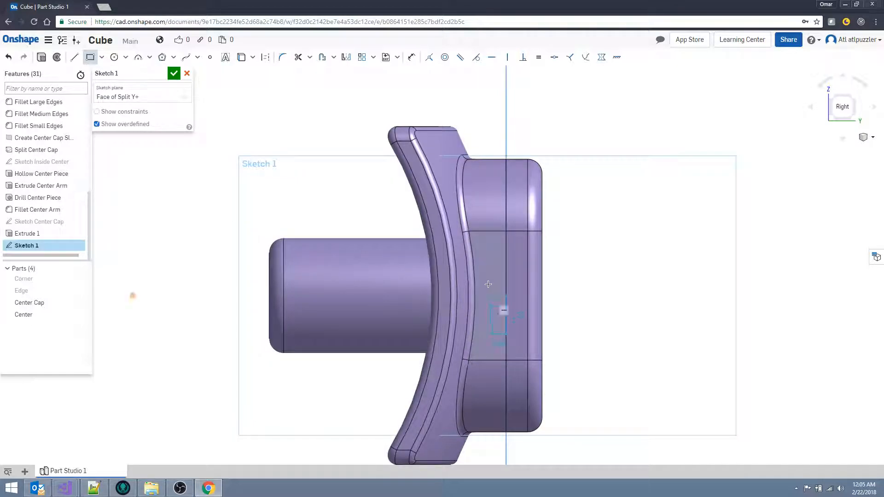
click(485, 251)
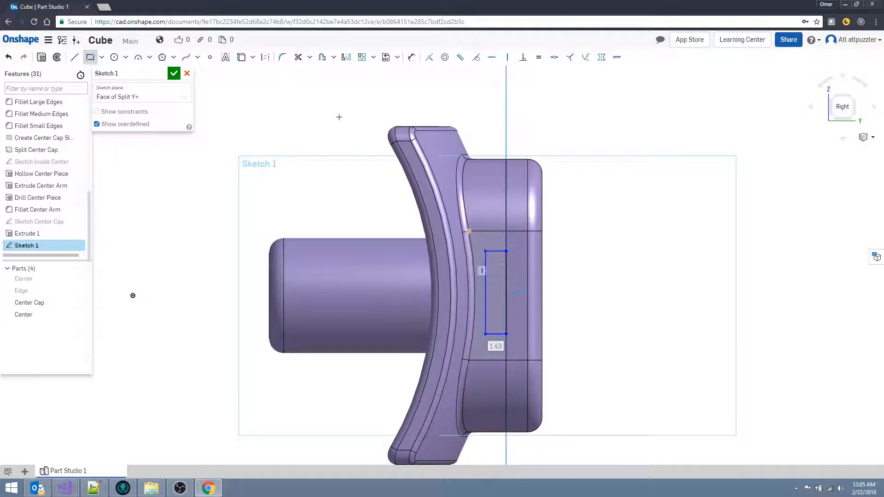
Dimension the rectangle on the Center's side face to 1.5 mm wide and 6 mm tall
click(411, 58)
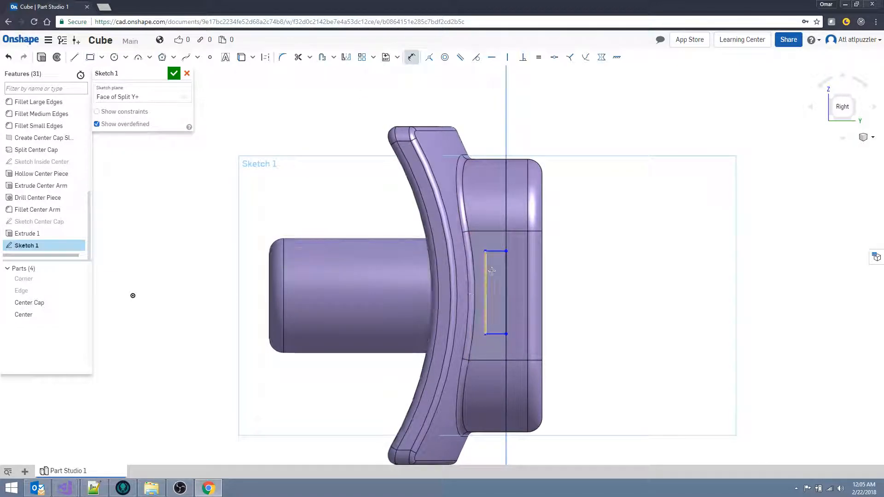
click(493, 218)
text(1)
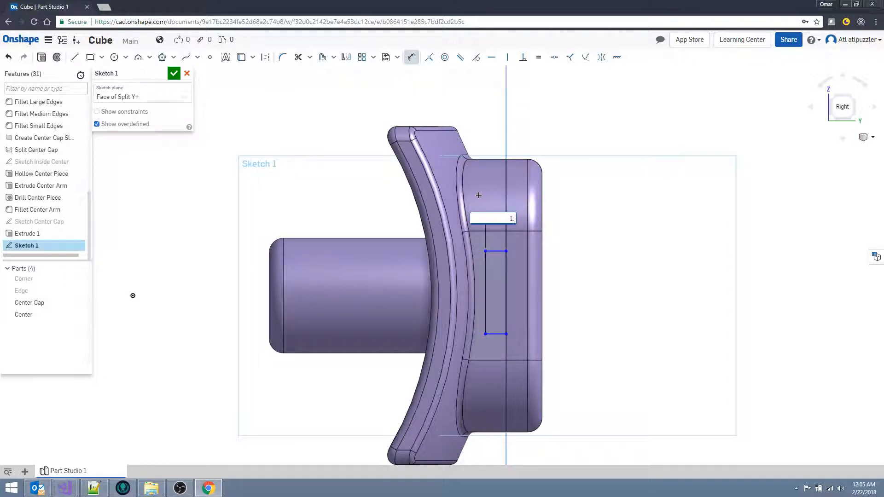
text(.5)
key(Return)
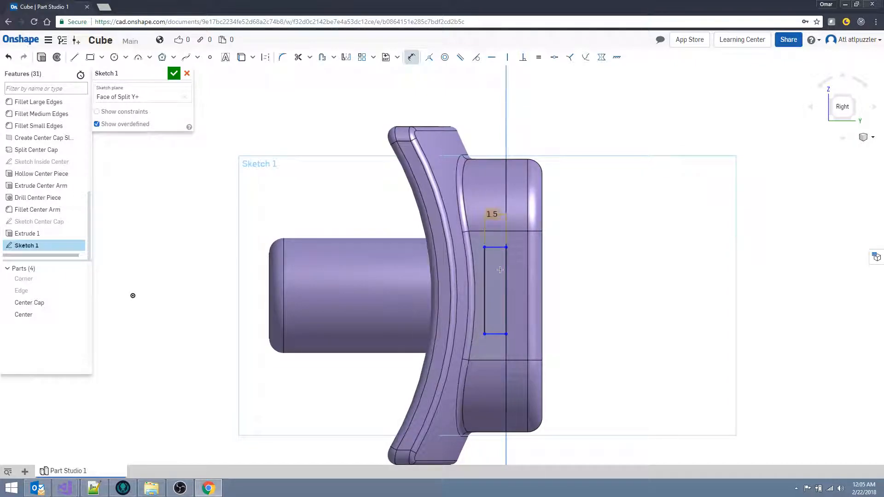
click(486, 291)
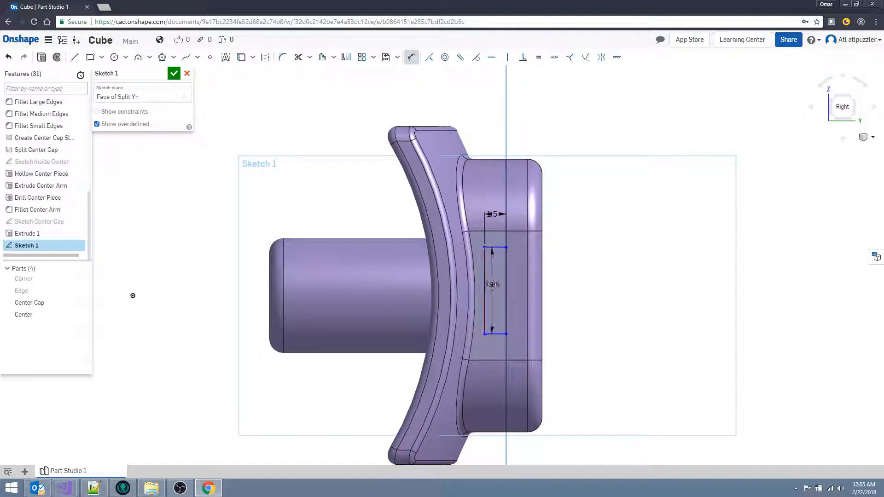
click(492, 285)
text(6)
key(Return)
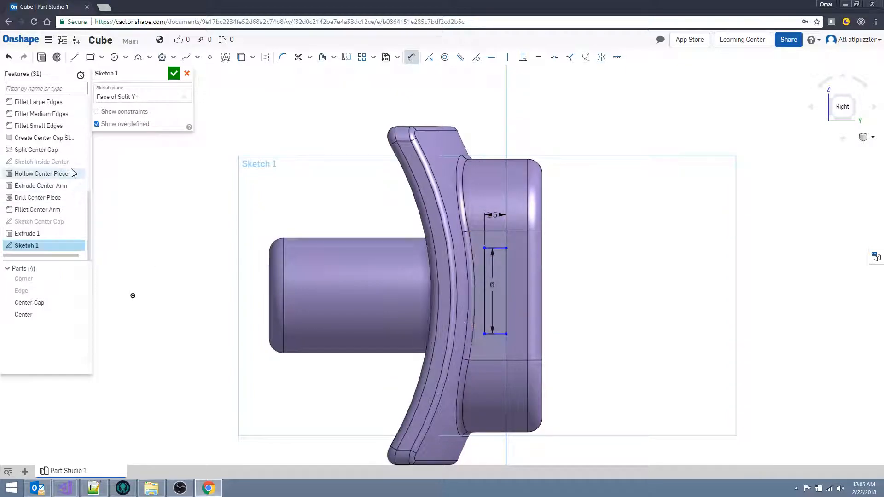
Make the rectangle's upper and lower edges symmetric about the Top plane
scroll(67, 159, up, 10)
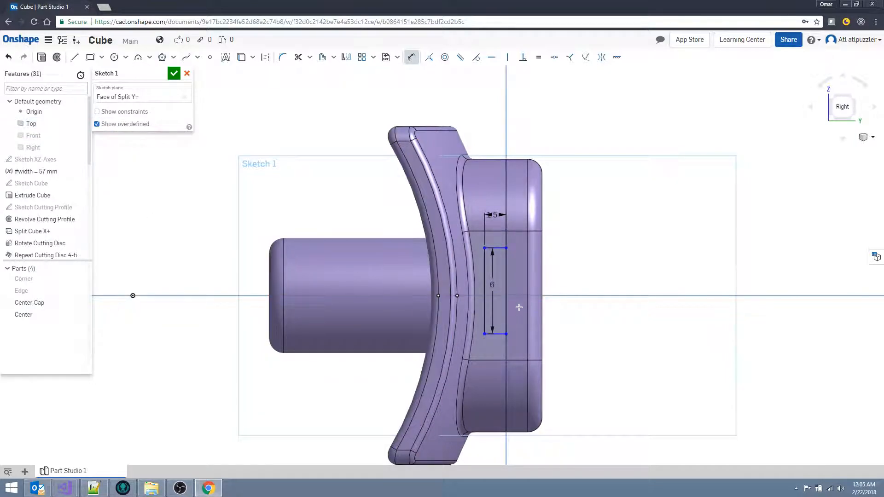
scroll(510, 296, up, 3)
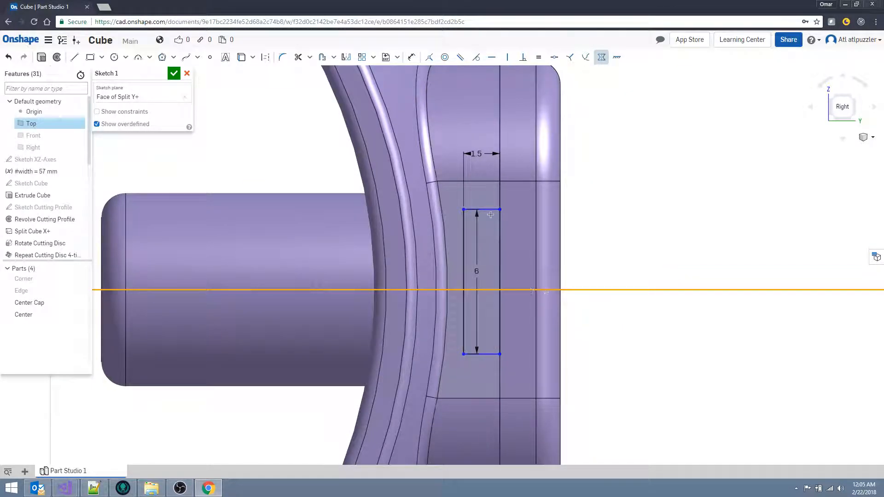
click(489, 210)
click(488, 353)
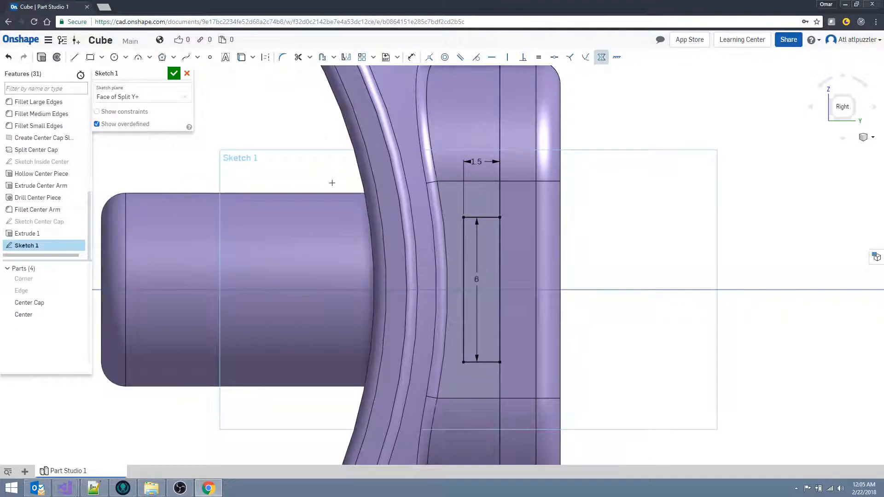
Rename the sketch as Sketch Center Side and finish it
click(162, 73)
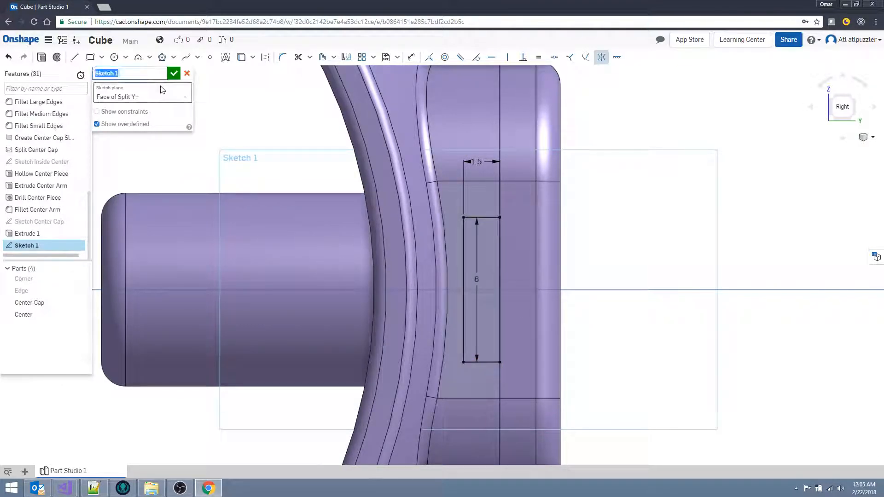
key(End)
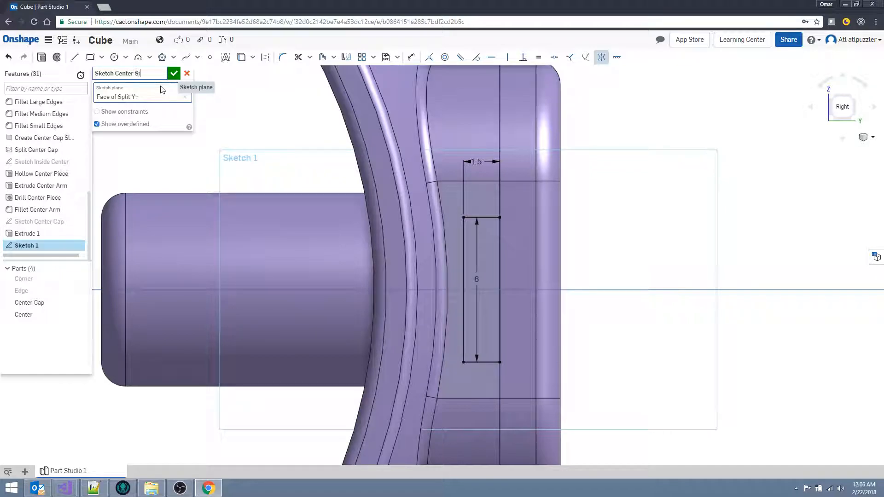
click(173, 73)
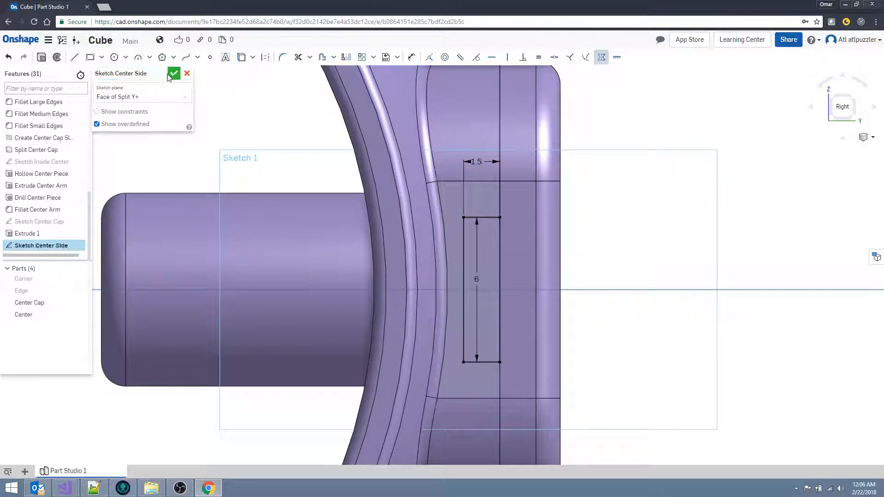
Extrude the Sketch Center Side rectangle as a removal to cut a pocket into the Center's side face
click(83, 58)
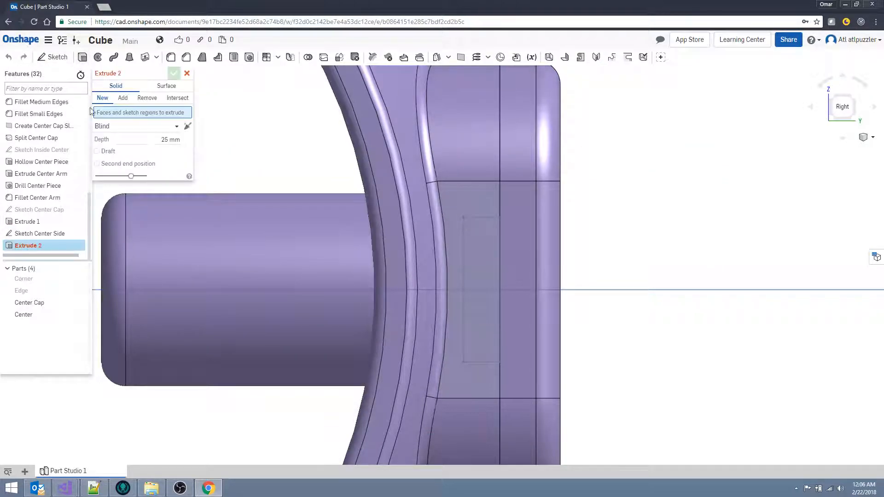
click(477, 261)
right_drag(328, 212, 337, 214)
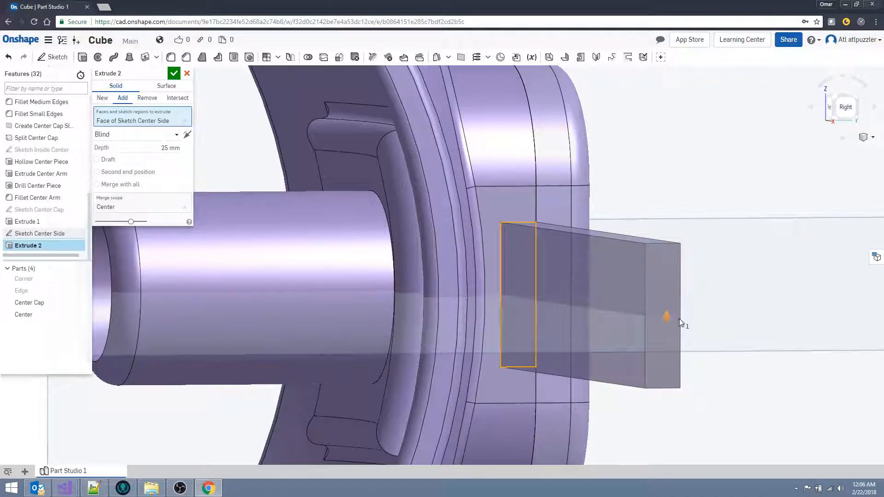
click(147, 98)
click(172, 149)
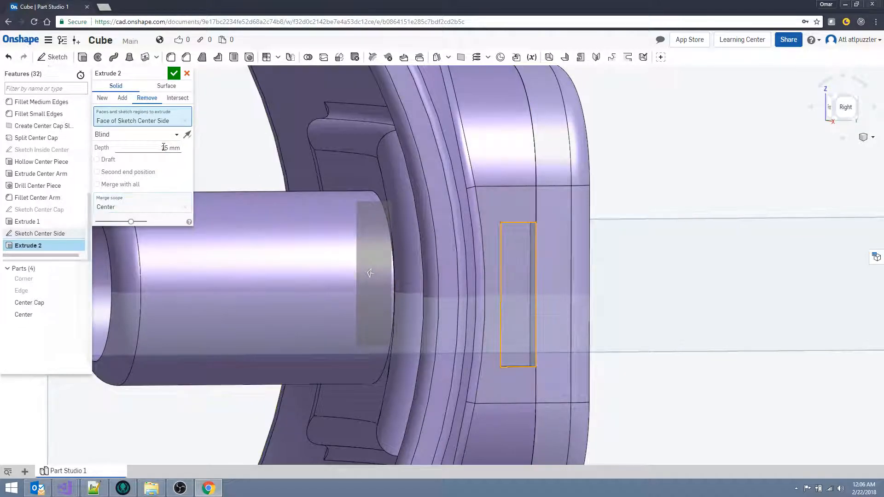
key(Left)
click(174, 74)
mouse_move(611, 312)
right_down()
mouse_move(565, 299)
mouse_move(633, 304)
mouse_move(552, 306)
mouse_move(661, 310)
right_up()
scroll(607, 310, up, 3)
scroll(607, 313, down, 5)
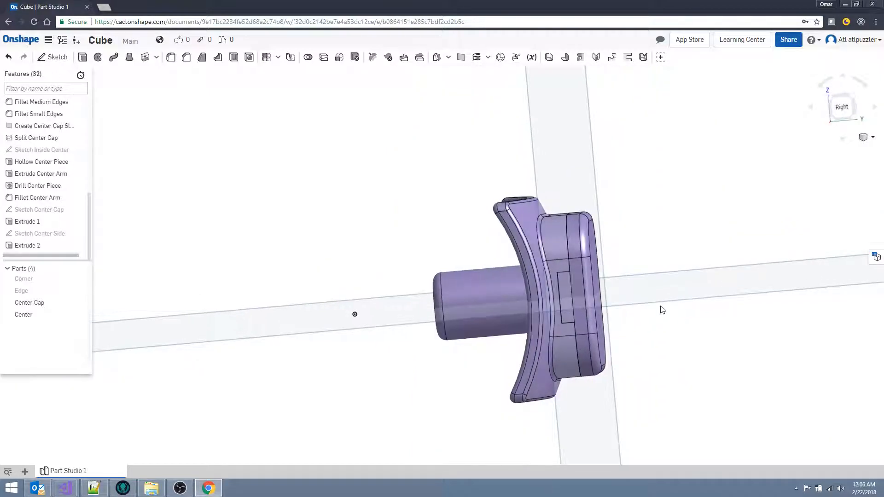
Rename the side pocket's extrude feature as Extrude Center Side
right_click(32, 245)
click(69, 254)
key(End)
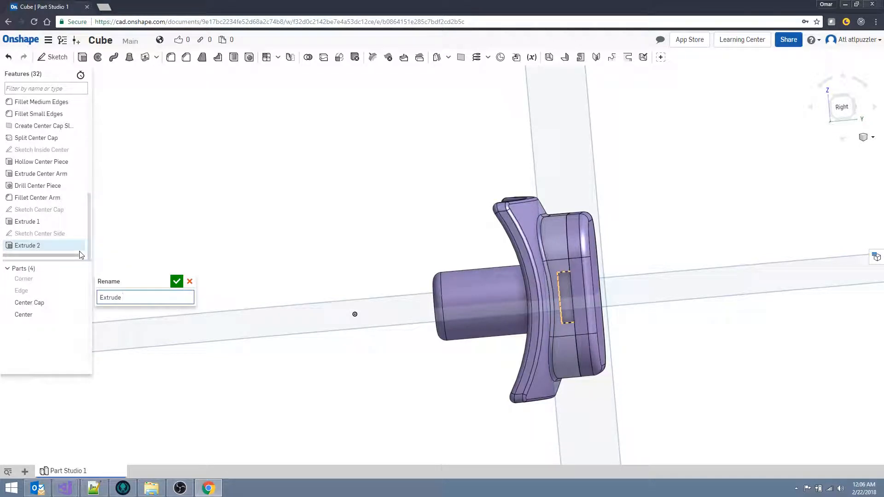
text(Center Side)
key(Return)
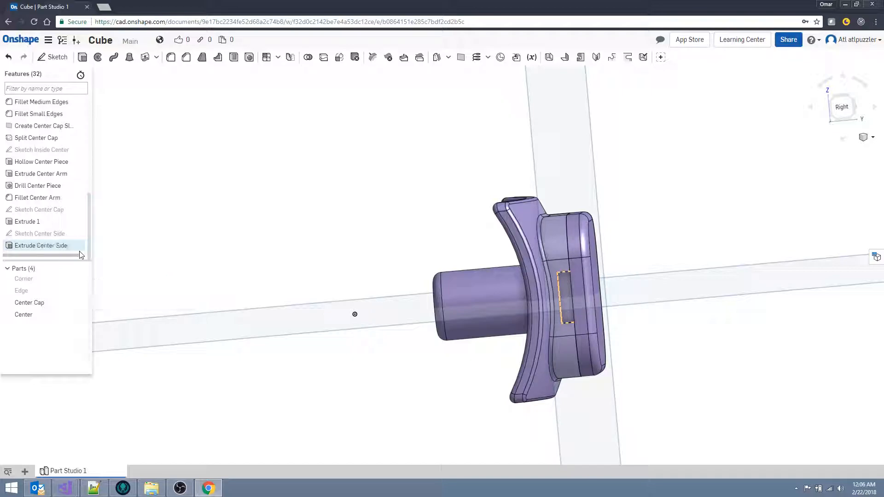
Rename the extrude feature above Sketch Center Side as Extrude Center Cap
right_click(25, 225)
click(35, 227)
key(Right)
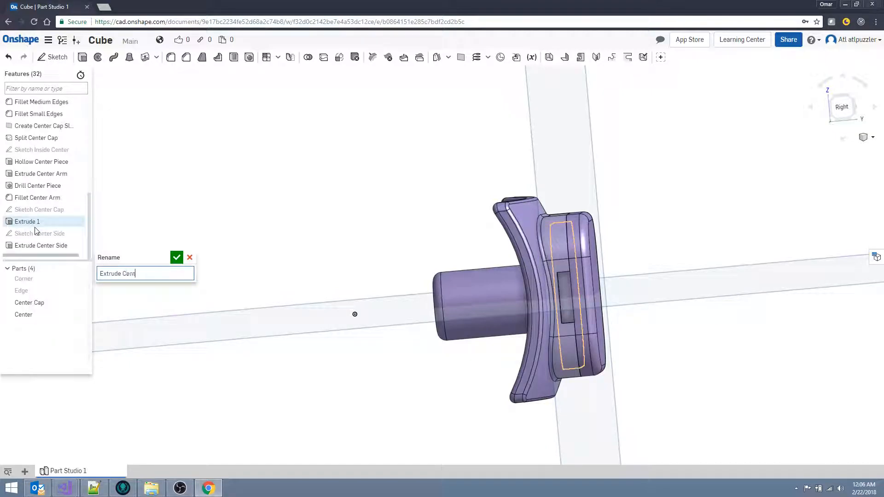
key(Return)
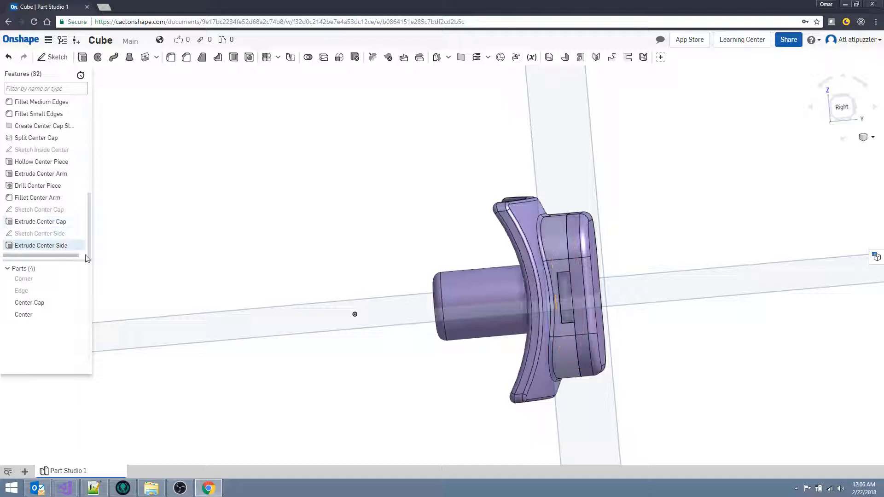
Hide the Center Cap and Center parts and show the Edge and Corner parts together
mouse_move(358, 359)
right_down()
mouse_move(380, 355)
mouse_move(366, 357)
right_up()
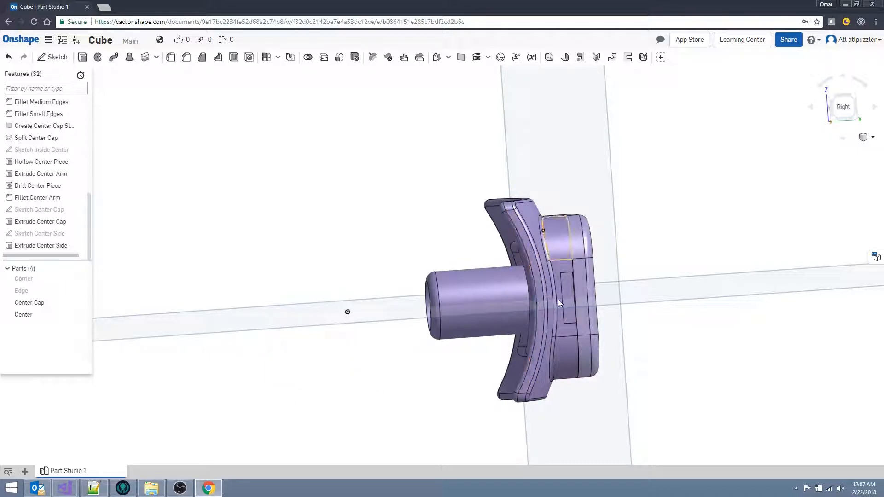
click(79, 303)
click(79, 315)
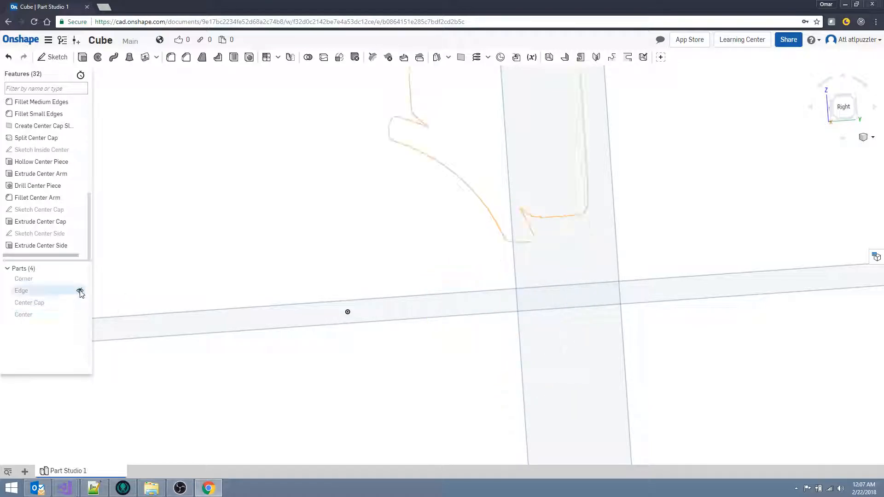
click(80, 290)
click(79, 278)
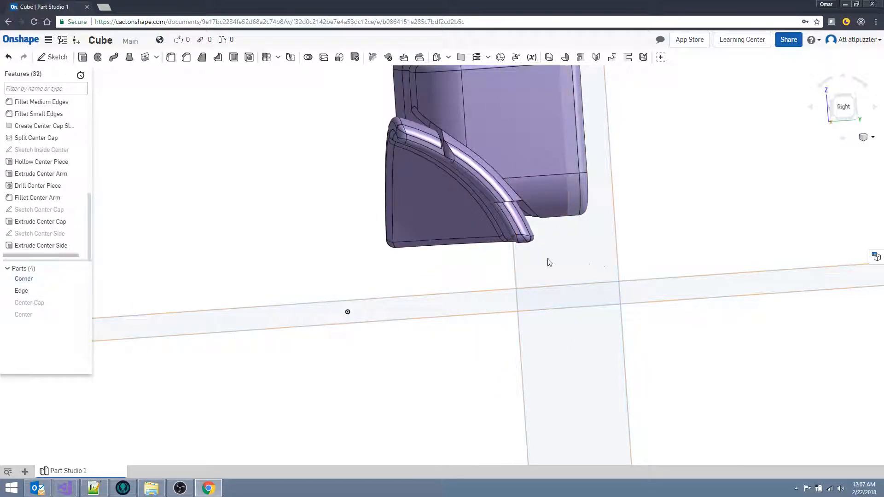
scroll(575, 314, down, 5)
right_drag(567, 312, 590, 257)
right_drag(331, 206, 371, 235)
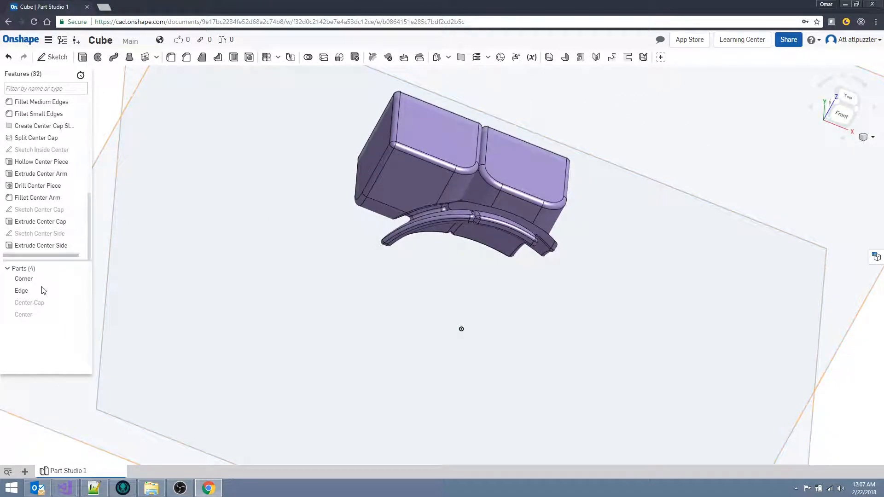
Hide the Edge part and examine the curved face of the Corner's foot from several angles
click(79, 291)
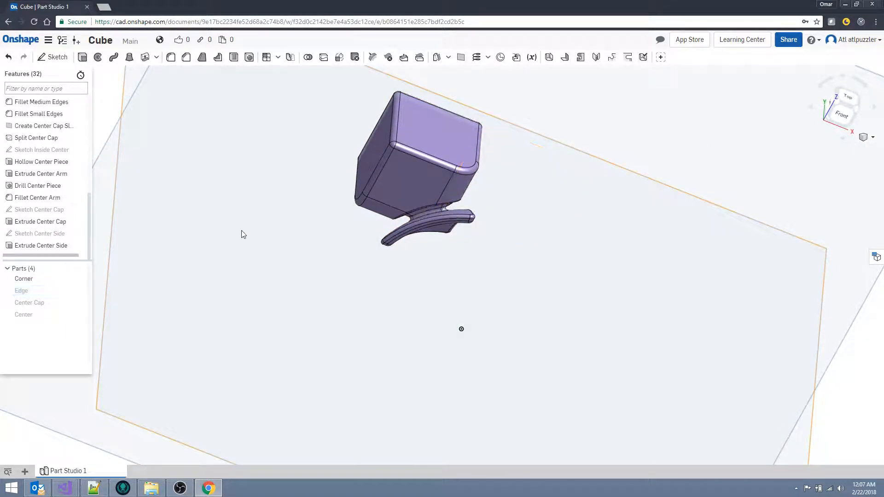
right_drag(345, 222, 397, 212)
scroll(349, 233, up, 5)
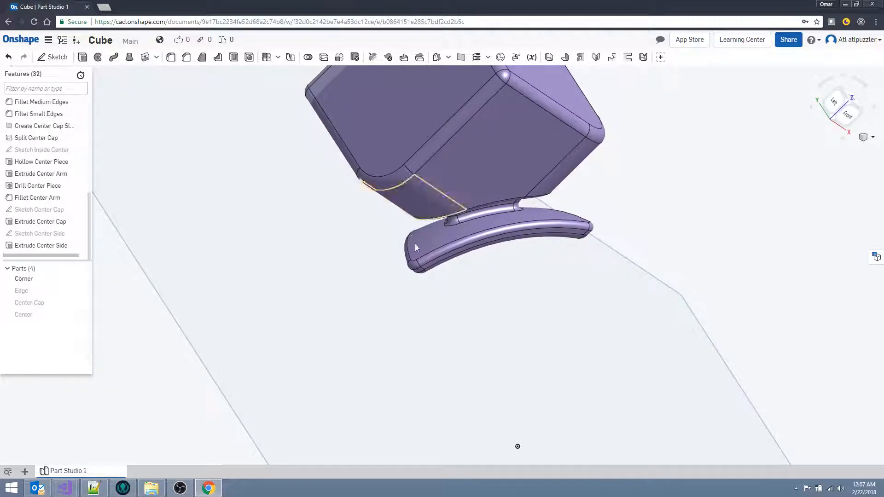
click(441, 236)
right_drag(340, 266, 307, 269)
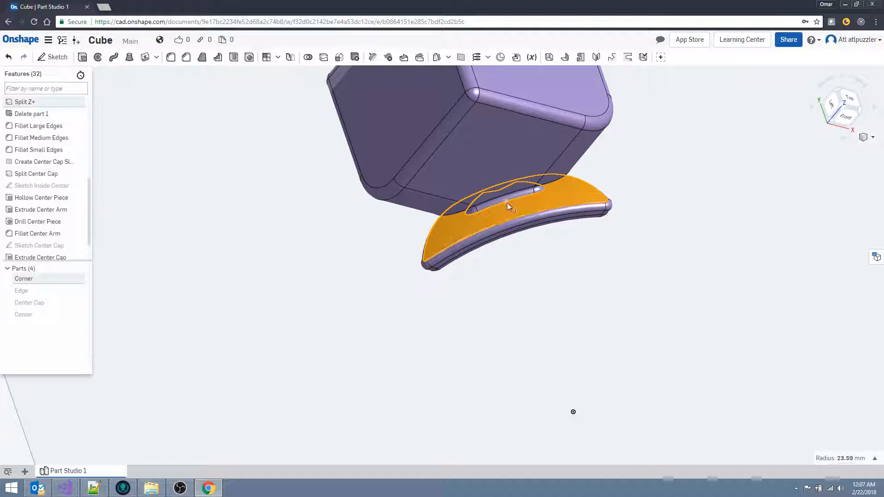
right_drag(357, 213, 349, 198)
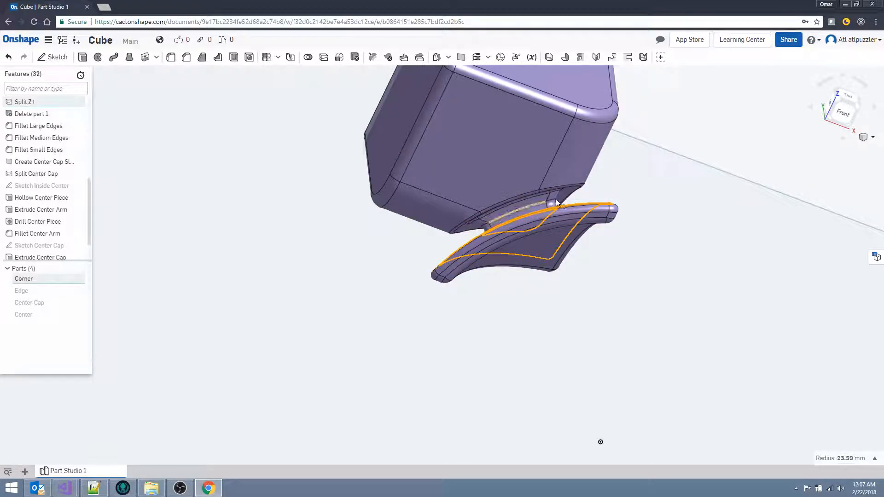
right_drag(420, 265, 429, 272)
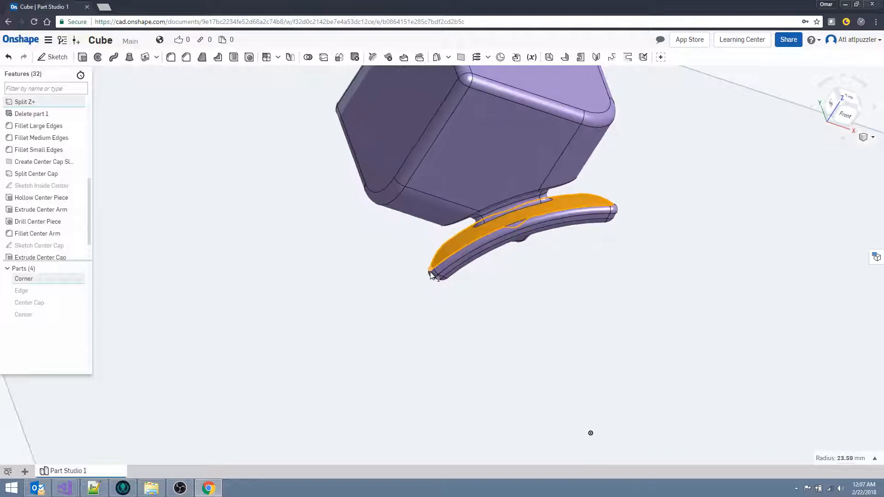
Show the Edge part instead of the Corner, with the faces of its curved feet in view
click(80, 290)
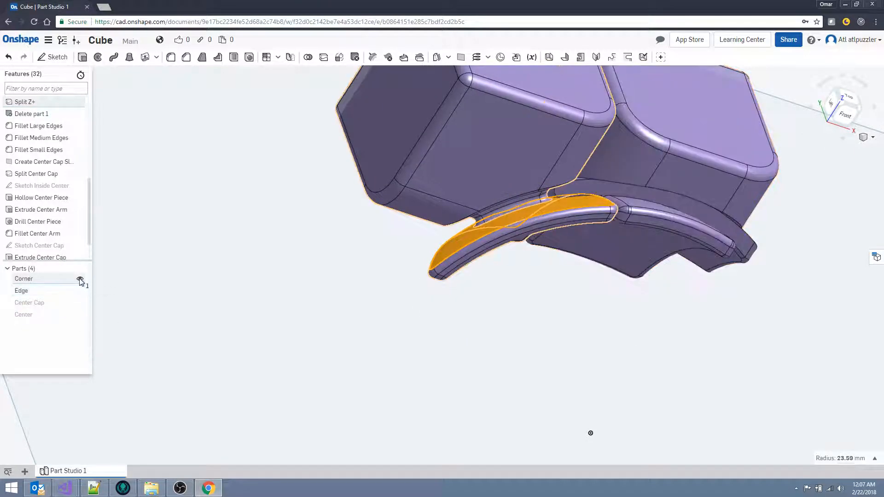
click(79, 279)
right_drag(388, 208, 387, 227)
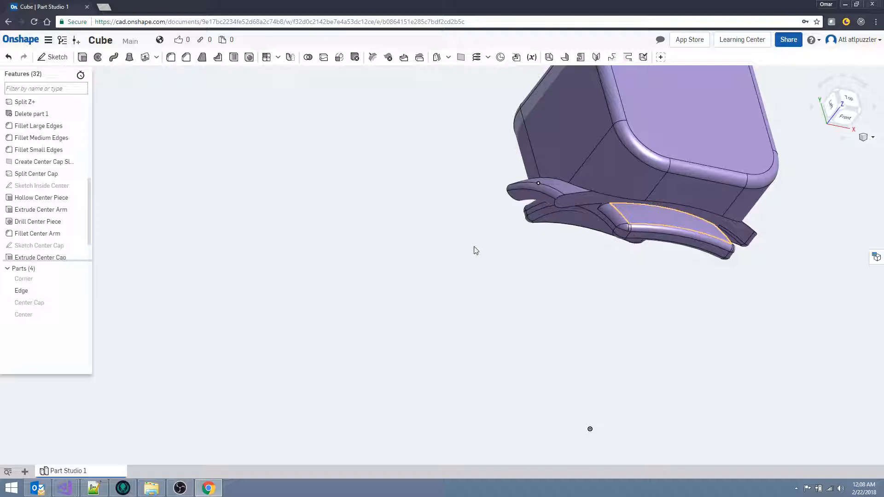
middle_drag(419, 217, 395, 235)
mouse_move(405, 235)
right_down()
mouse_move(396, 258)
mouse_move(403, 251)
right_up()
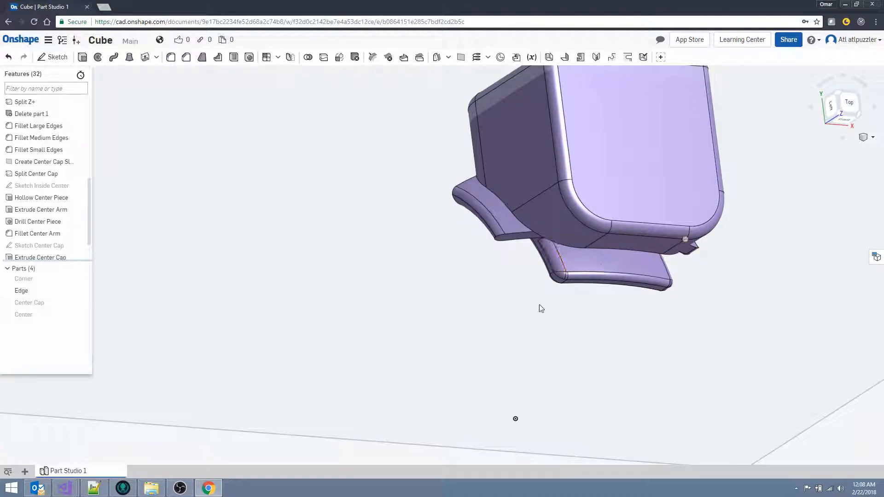
middle_drag(437, 202, 351, 268)
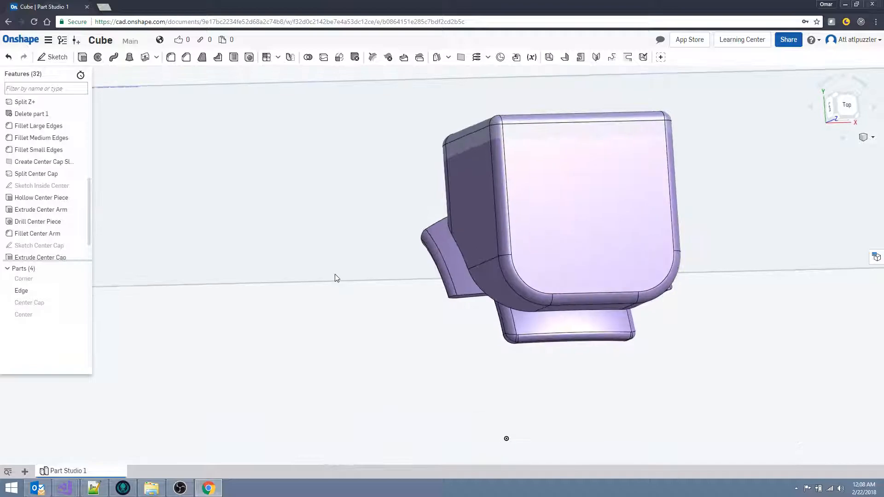
Offset the four body-side faces of the Edge's curved feet by 0.2 mm with Move face
click(404, 58)
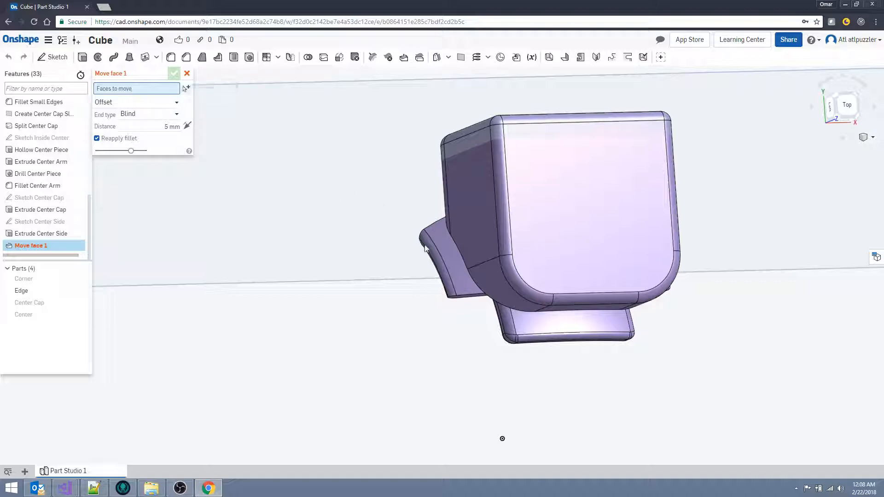
click(452, 258)
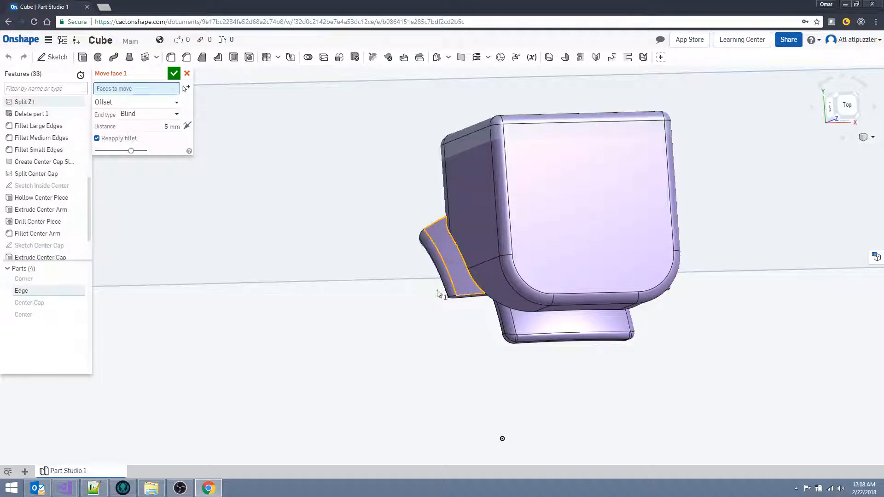
click(550, 327)
right_drag(698, 353, 745, 294)
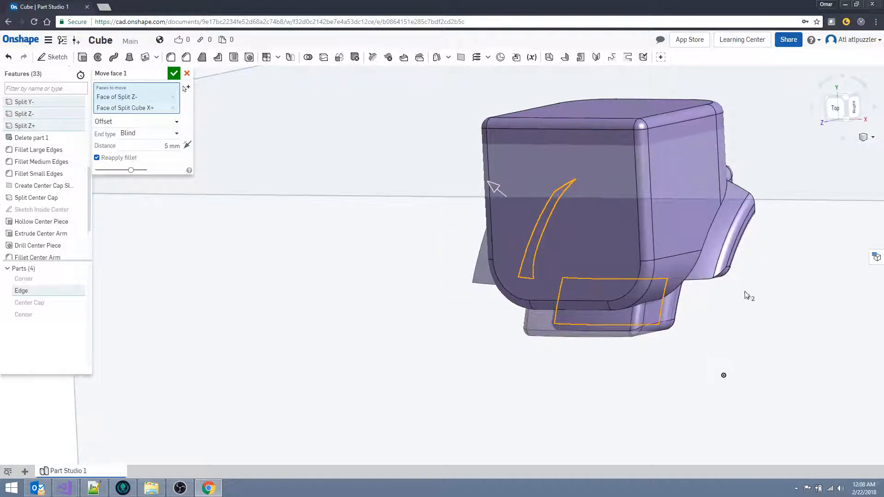
click(711, 238)
right_drag(771, 266, 797, 164)
click(757, 125)
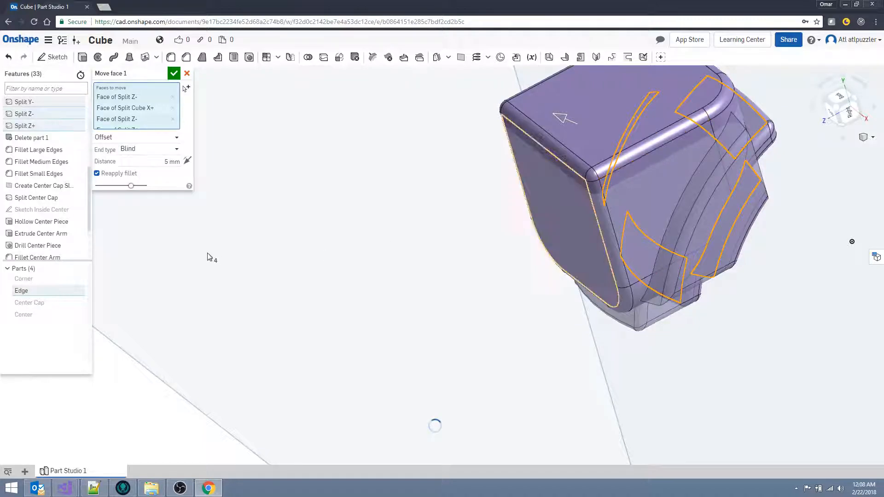
click(167, 163)
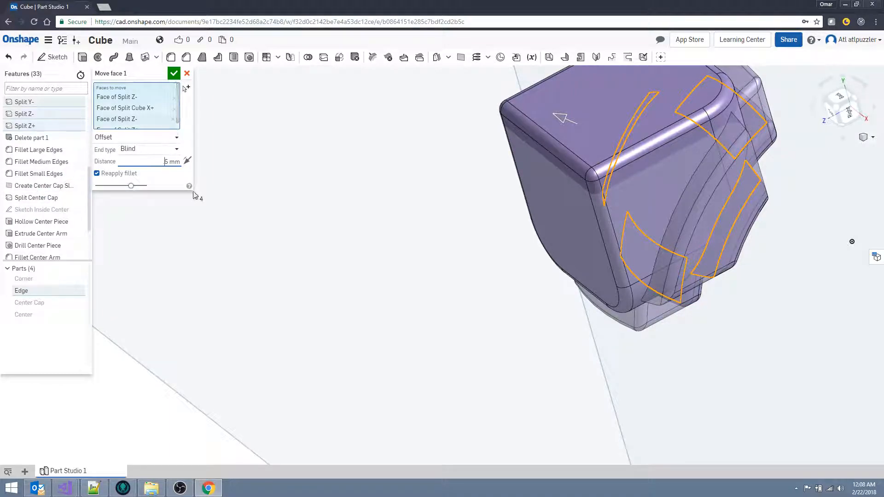
key(BackSpace)
text(2)
click(174, 73)
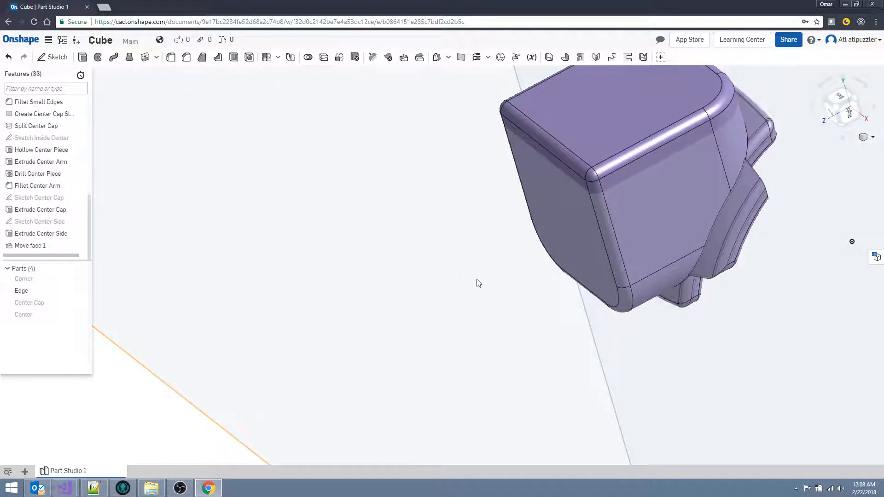
Reverse the offset direction of the Move face feature on the Edge's feet
double_click(30, 245)
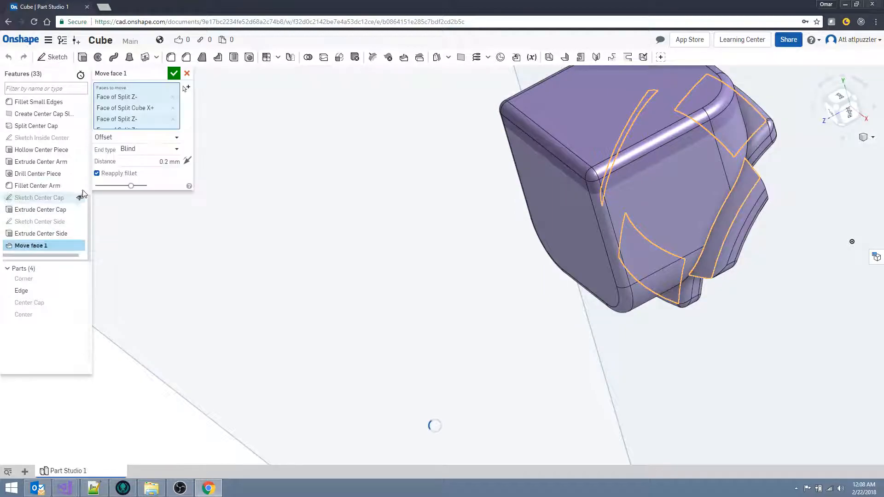
click(187, 161)
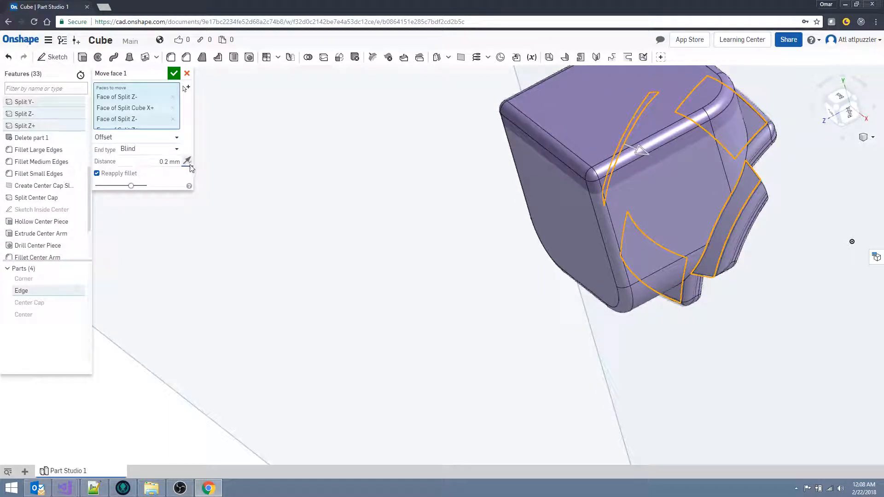
click(174, 74)
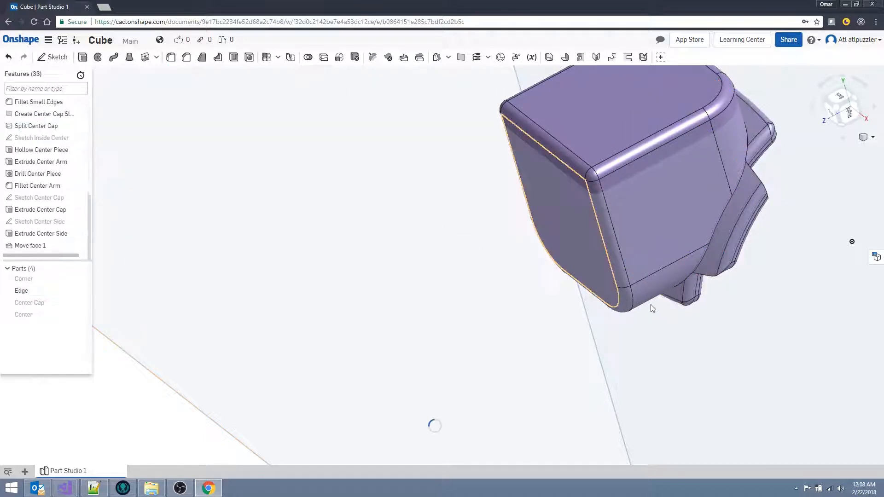
middle_drag(569, 307, 429, 378)
right_drag(536, 371, 582, 242)
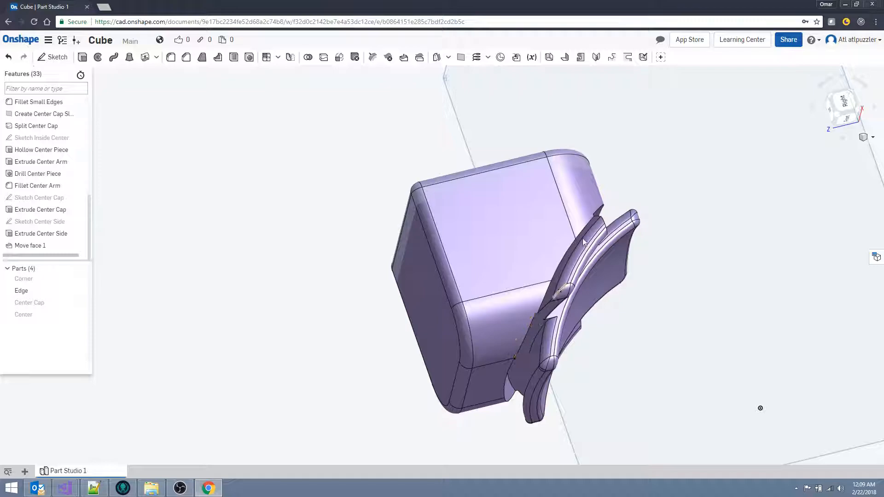
Add the curved foot face of the Corner part to the 0.2 mm offset of Move face 1, isolating the Corner from the Edge
double_click(29, 246)
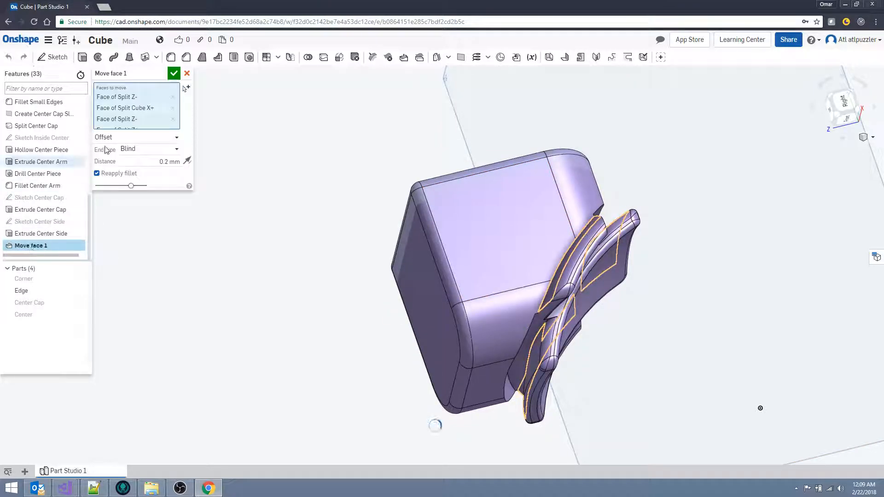
click(80, 278)
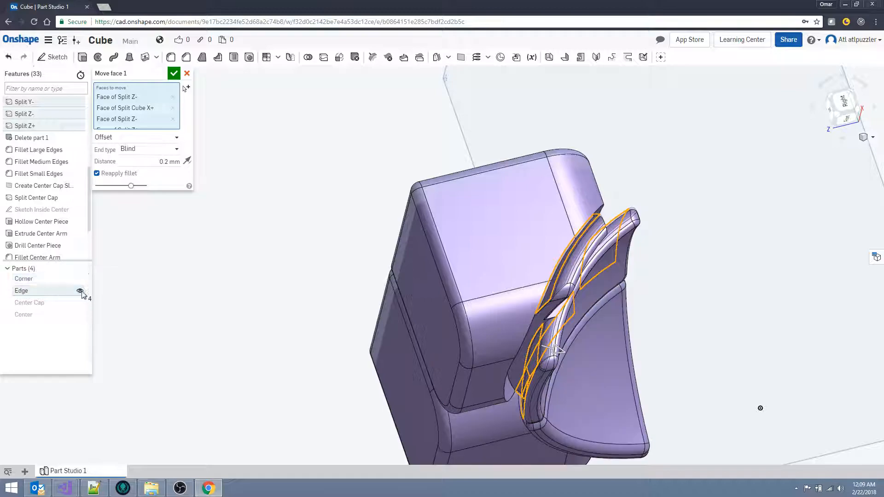
click(79, 290)
right_drag(297, 335, 330, 335)
click(552, 319)
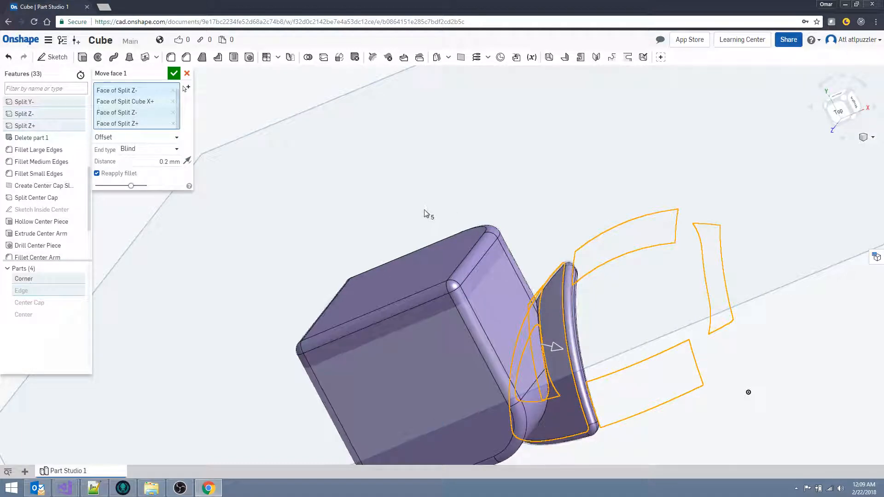
right_drag(559, 261, 578, 266)
scroll(580, 269, up, 5)
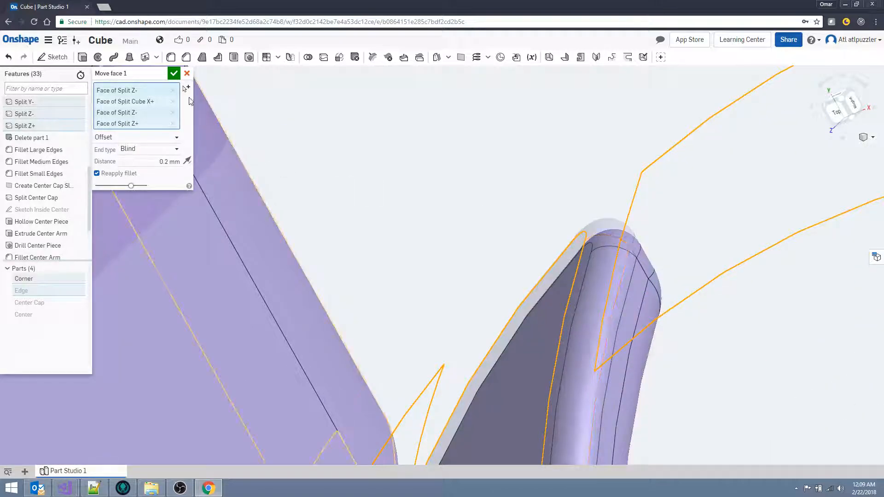
click(172, 75)
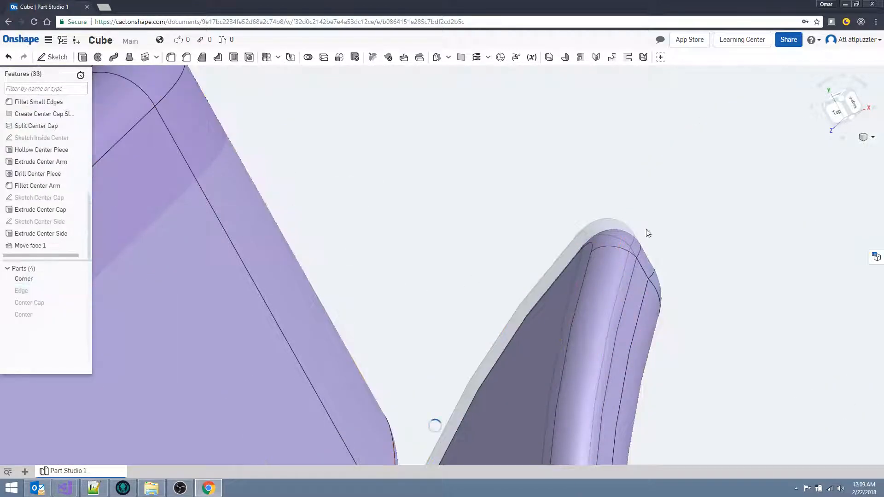
Show the Edge, Center Cap and Center parts alongside the Corner and examine how they fit together in the right view
click(844, 117)
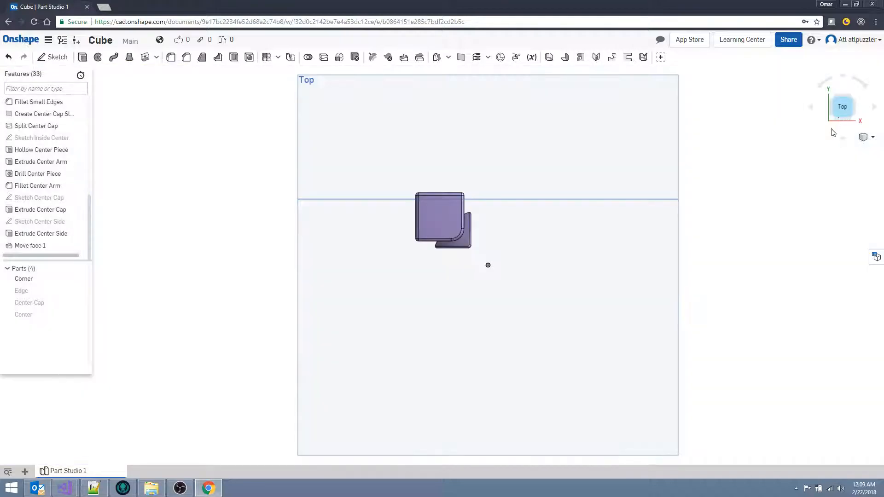
right_drag(611, 261, 641, 261)
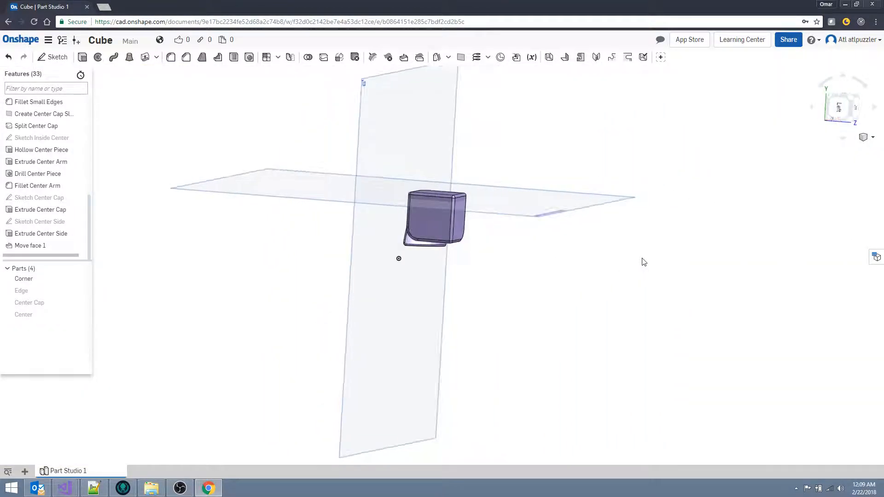
click(80, 290)
click(80, 302)
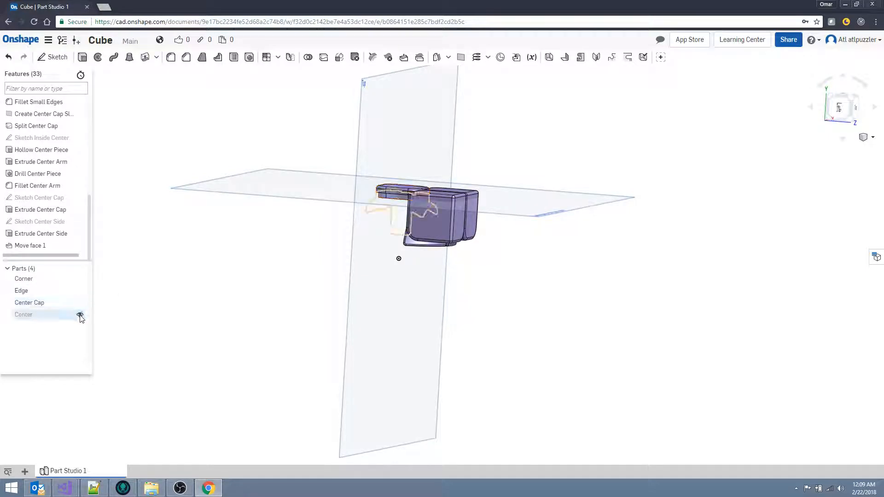
click(79, 315)
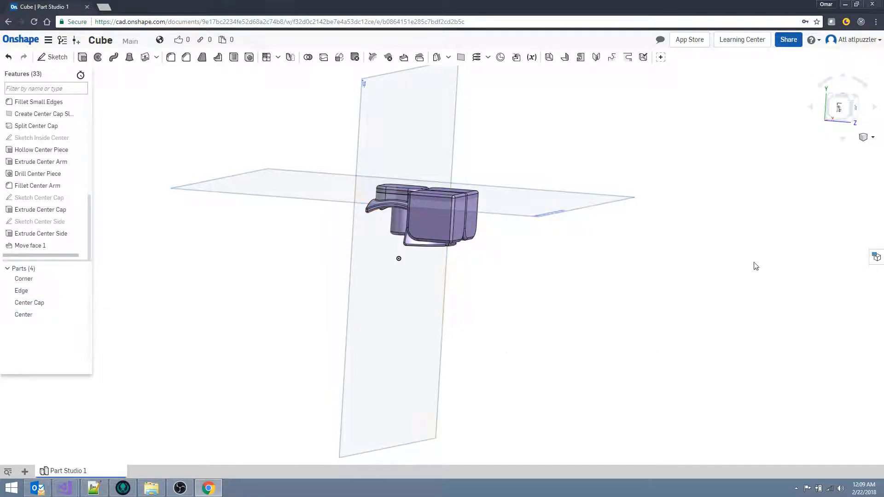
click(844, 138)
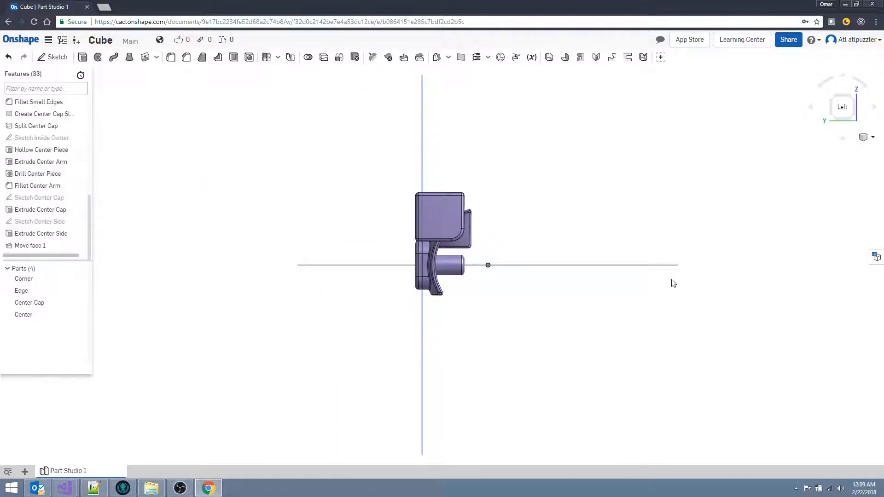
key(shift+4)
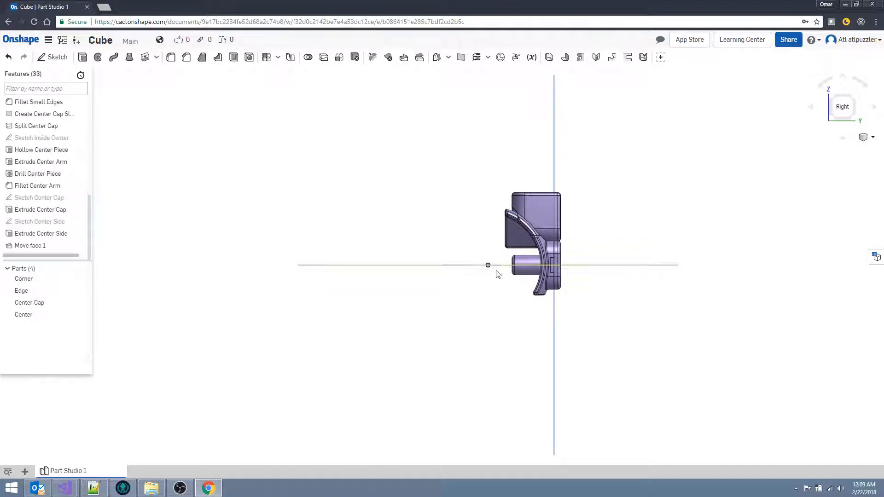
scroll(496, 270, up, 5)
middle_drag(479, 230, 471, 258)
scroll(469, 256, up, 1)
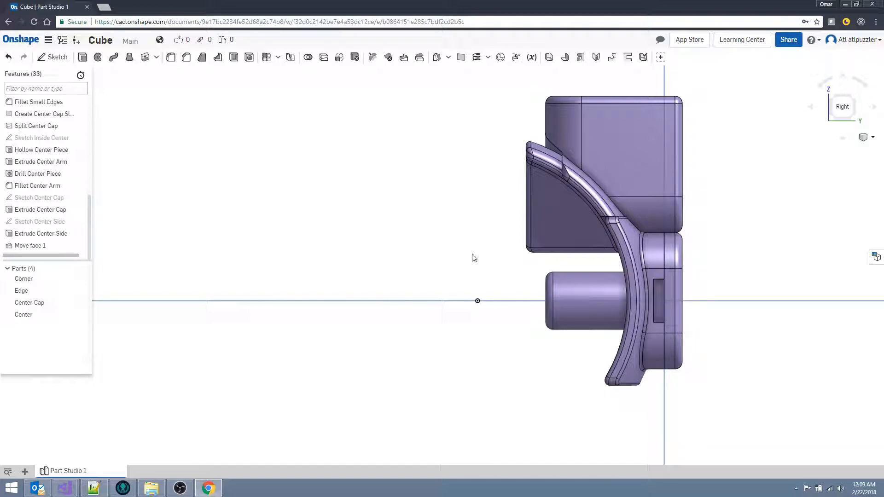
Hide the Center, Center Cap, Edge and Corner parts
click(80, 314)
click(80, 303)
click(80, 290)
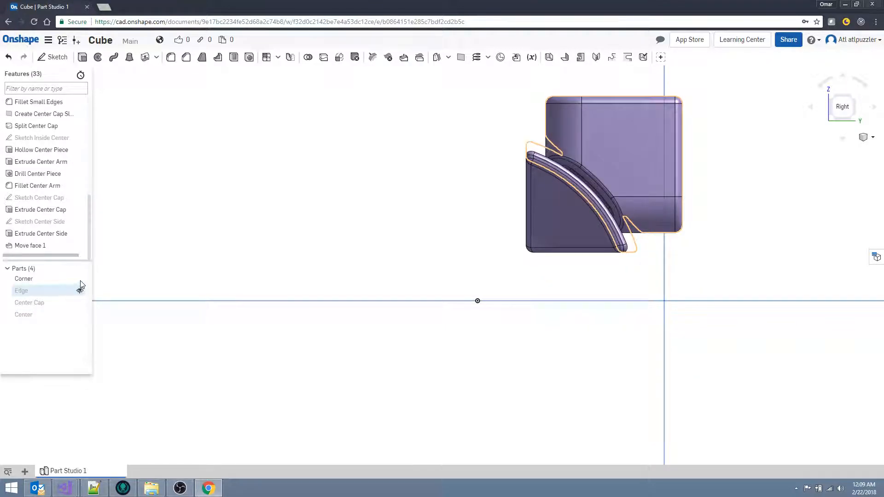
click(80, 279)
Show the Right plane and hide the plane used for slicing the center cap
scroll(43, 147, up, 10)
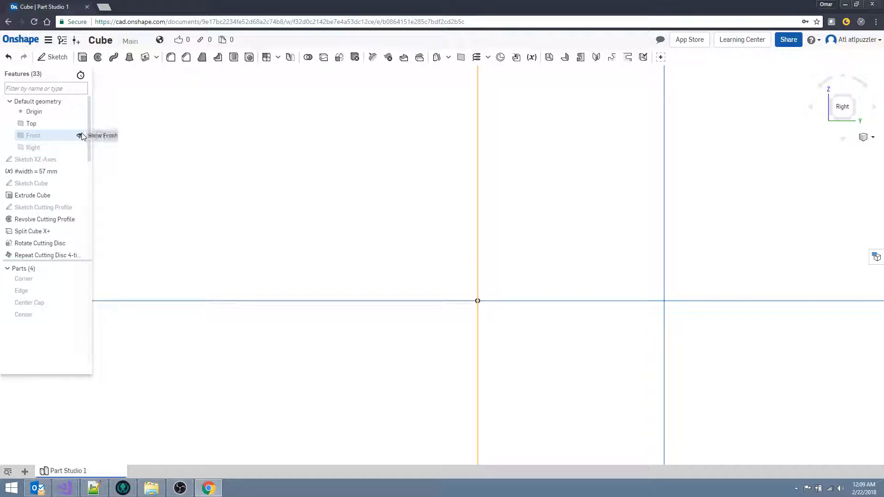
click(80, 149)
right_drag(329, 270, 303, 278)
scroll(336, 268, up, 2)
scroll(326, 277, down, 3)
scroll(323, 277, down, 3)
scroll(82, 205, down, 5)
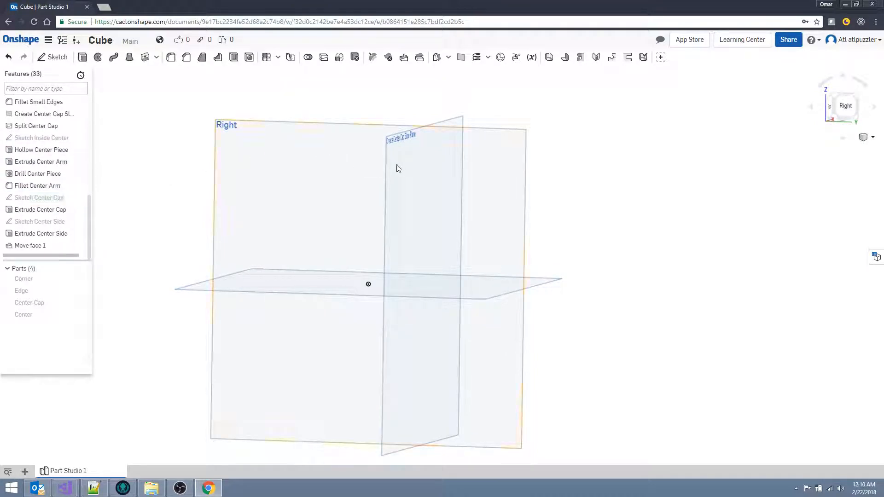
scroll(60, 170, up, 4)
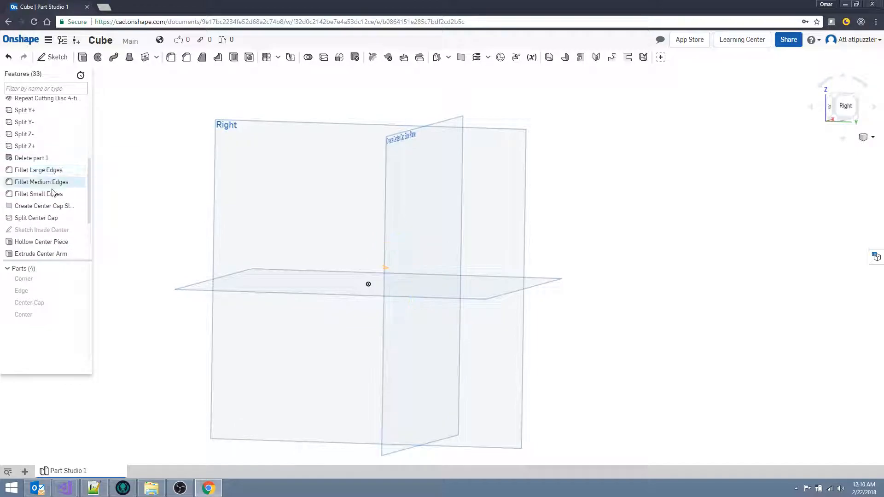
click(80, 207)
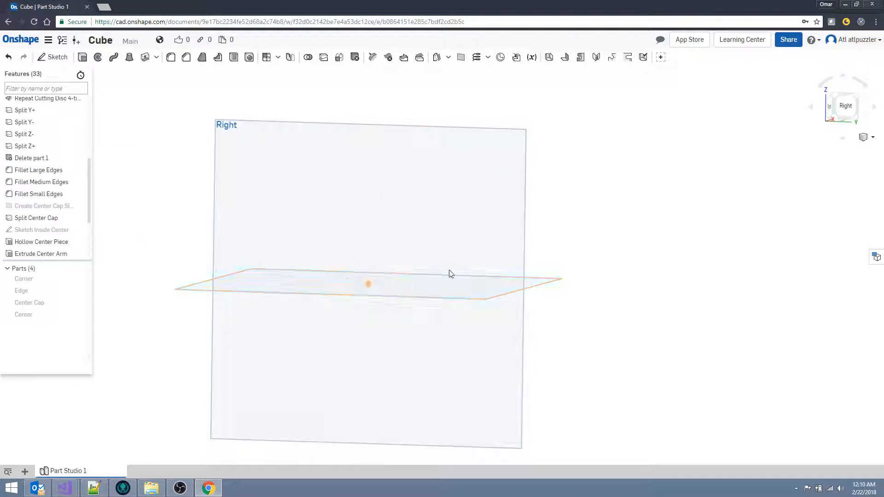
Start a sketch on the Right plane and draw two concentric circles centred on the origin, the inner one about 7 mm in diameter
click(844, 107)
scroll(539, 264, up, 4)
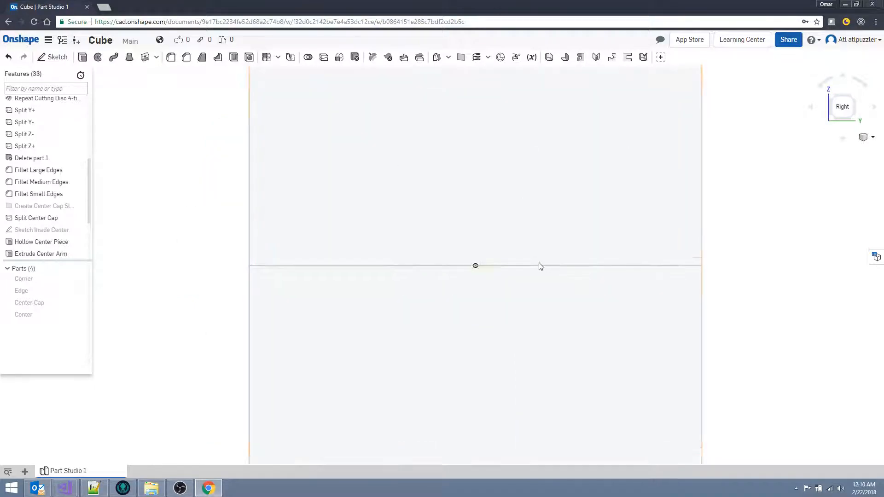
click(54, 57)
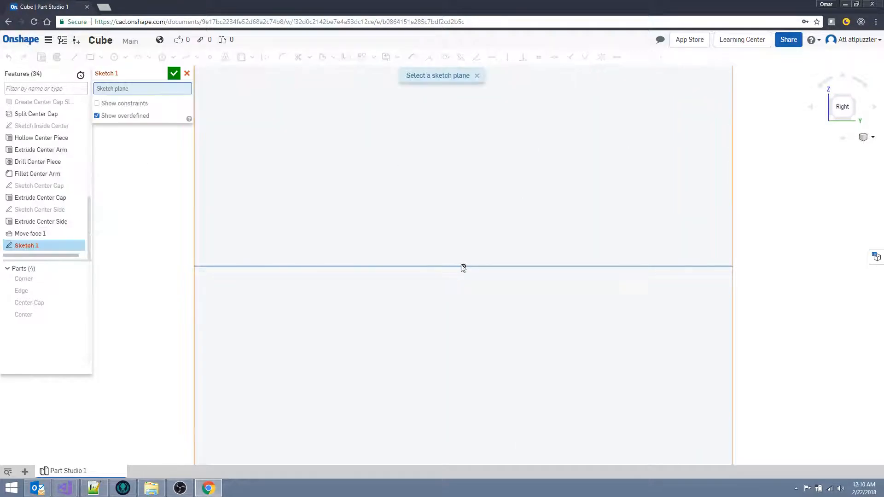
click(356, 226)
scroll(422, 243, up, 3)
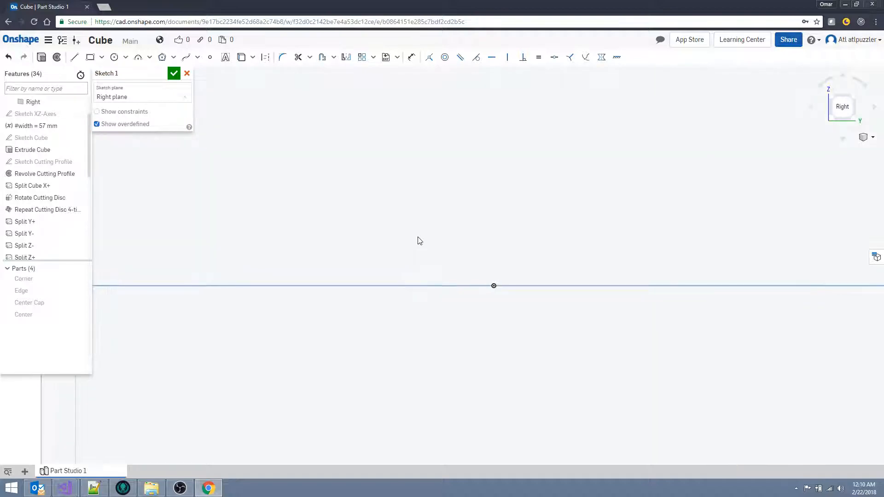
click(114, 57)
click(126, 59)
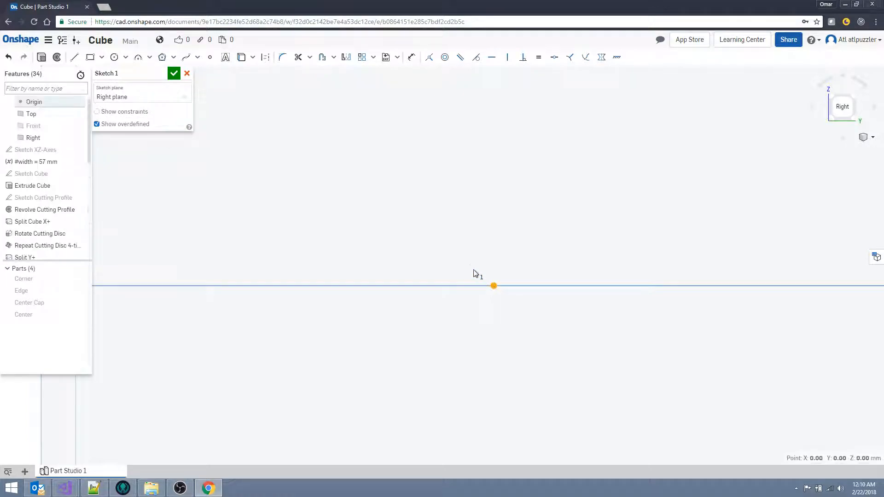
click(114, 57)
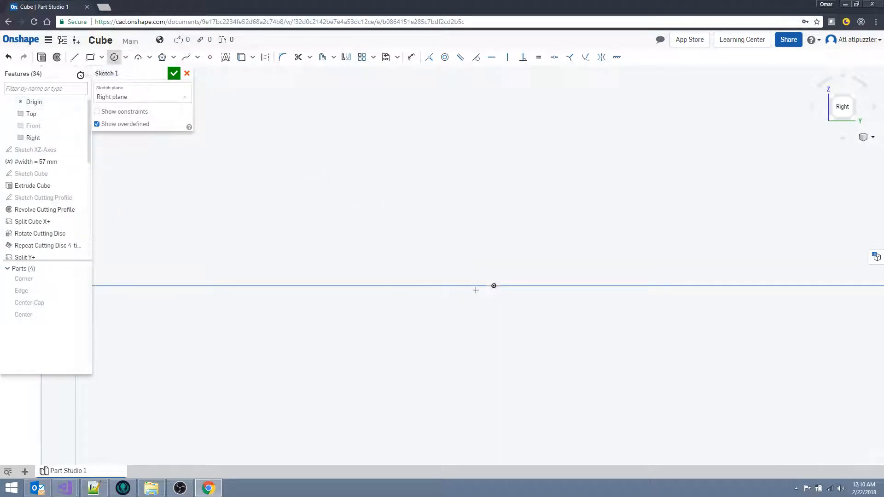
click(493, 286)
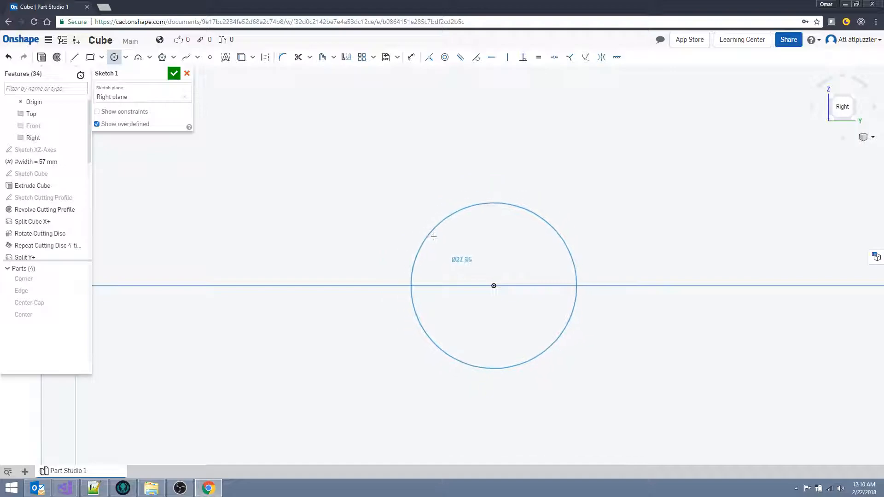
click(466, 263)
click(493, 286)
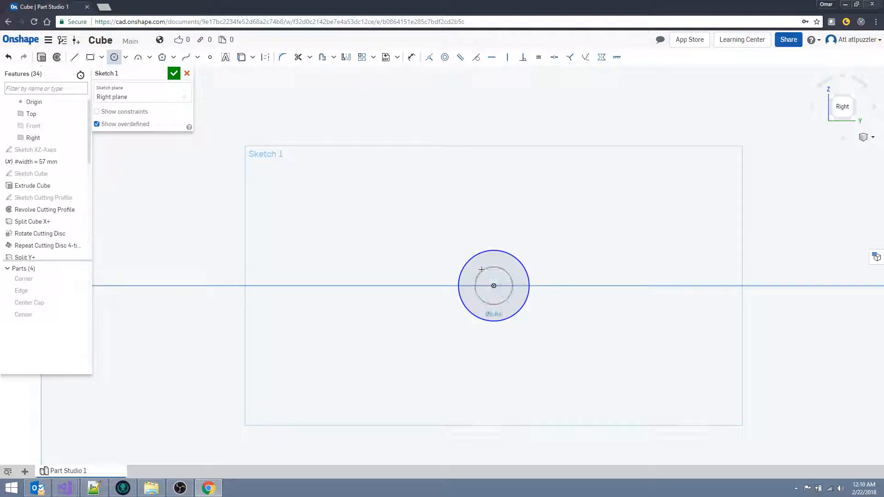
click(479, 269)
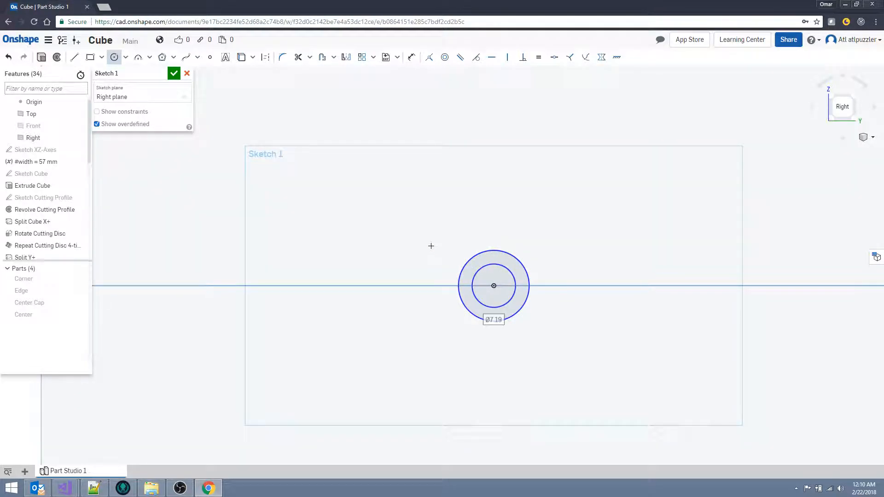
key(Escape)
Dimension the outer circle's diameter to 8 mm and the inner circle's to 4 mm
click(412, 57)
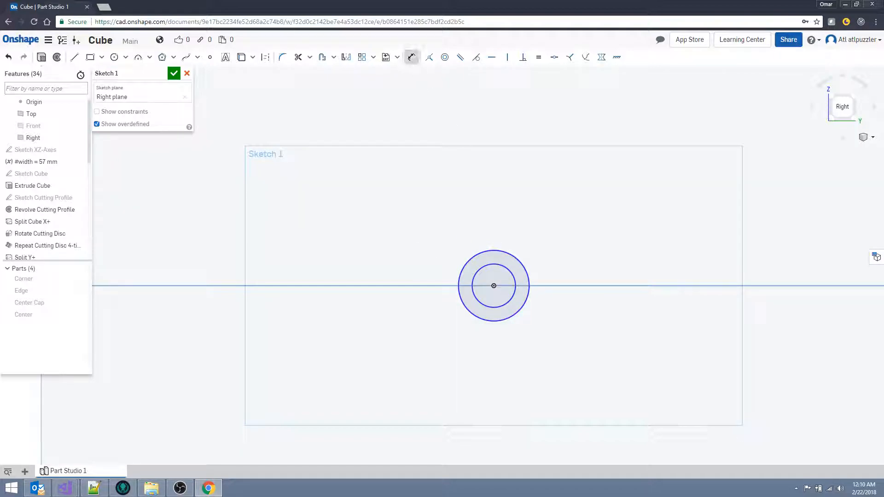
click(469, 261)
click(444, 243)
text(8)
key(Return)
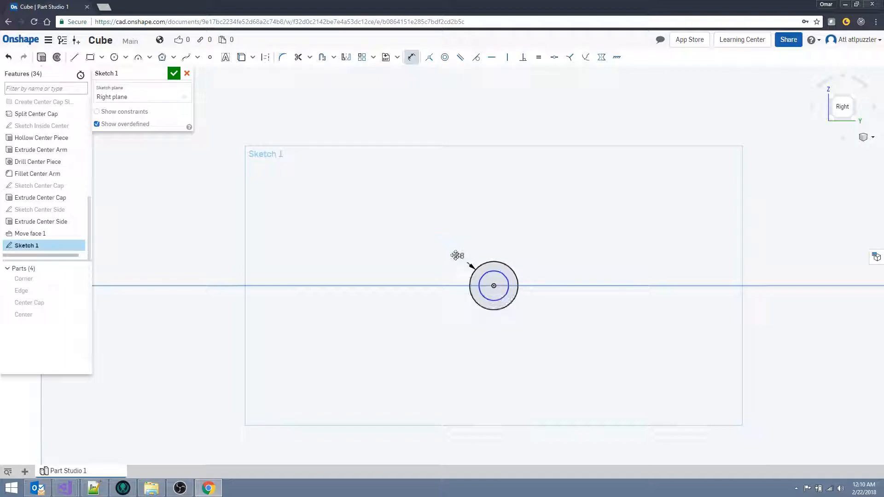
click(480, 269)
click(452, 233)
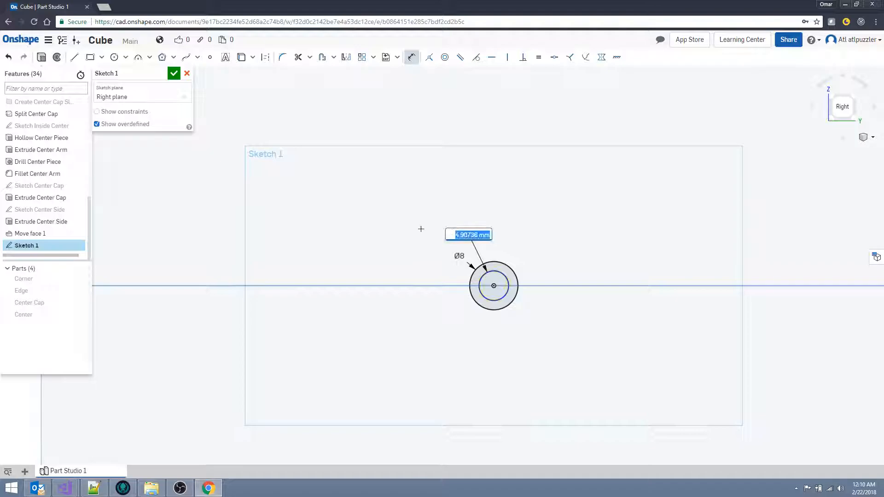
text(4)
key(Return)
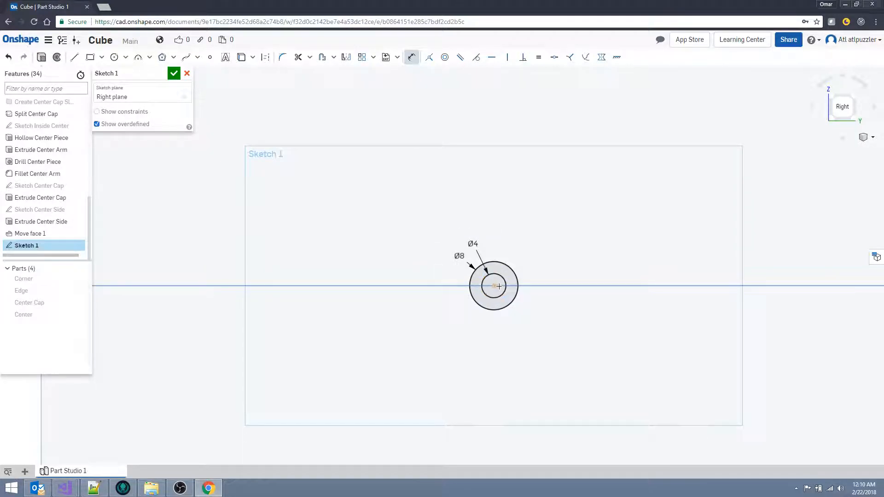
Rename the sketch of the two circles to "Sketch Core" and finish it
mouse_move(268, 251)
right_down()
mouse_move(313, 263)
mouse_move(302, 263)
right_up()
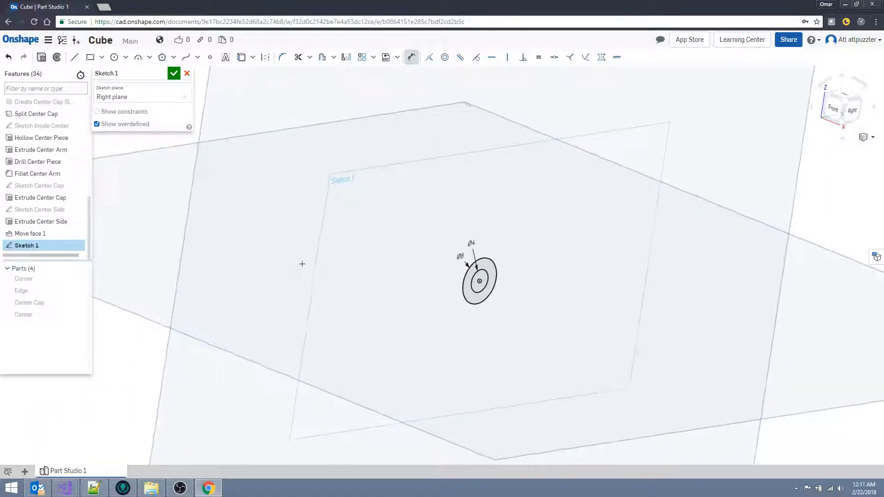
click(165, 76)
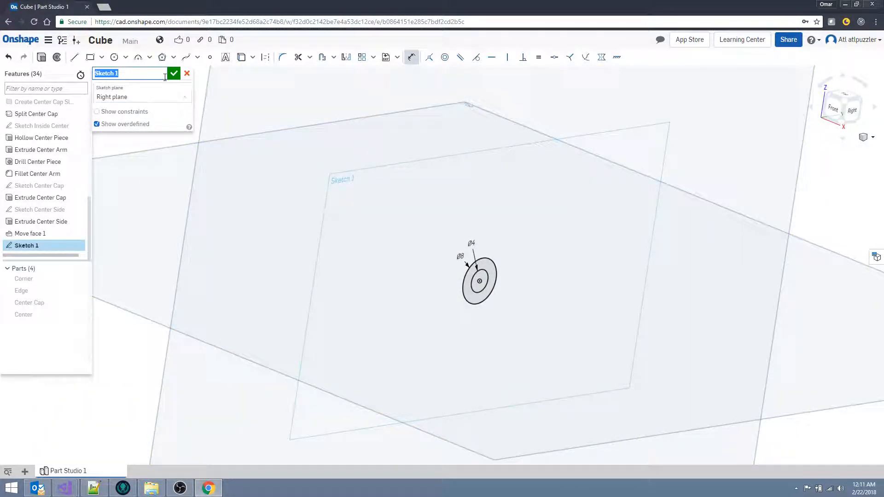
text(Sketch Core)
key(Return)
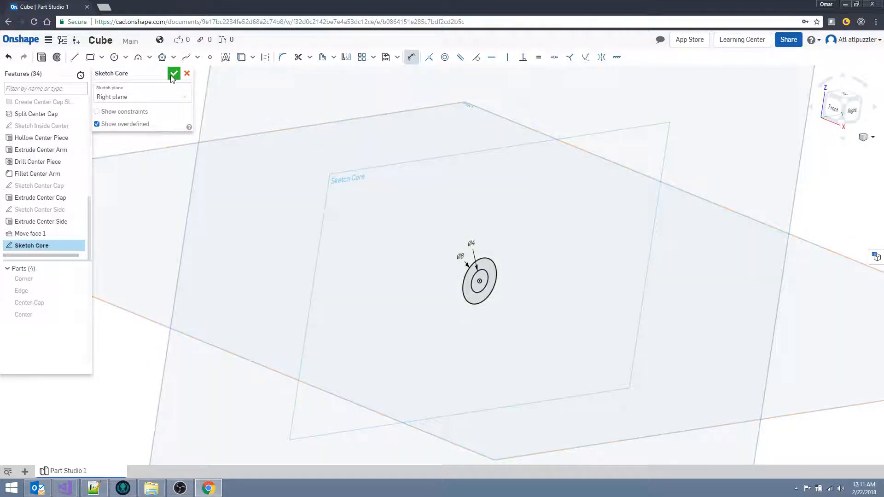
click(174, 73)
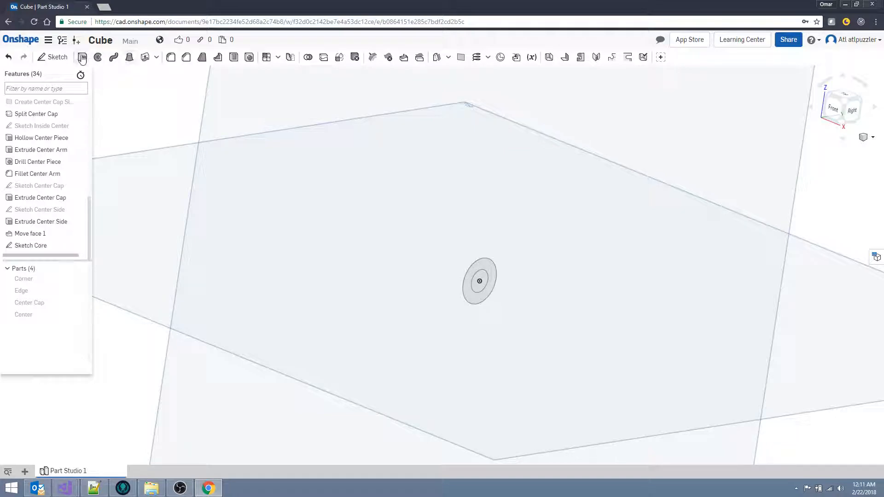
Extrude the ring region of Sketch Core as a new solid, Symmetric with a depth of 19 mm
click(82, 58)
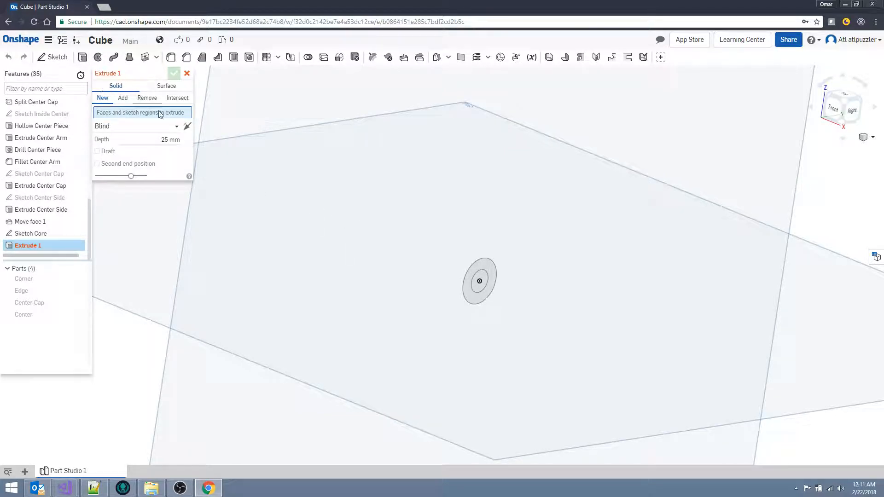
click(469, 280)
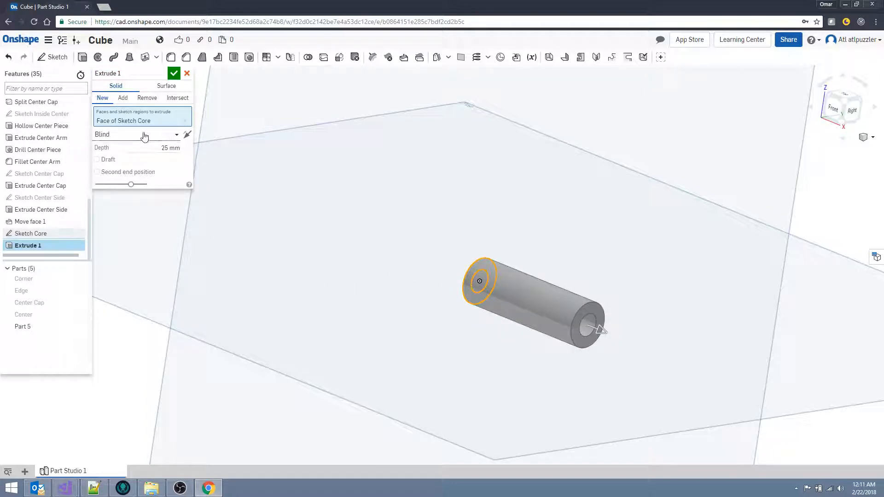
right_drag(300, 198, 331, 210)
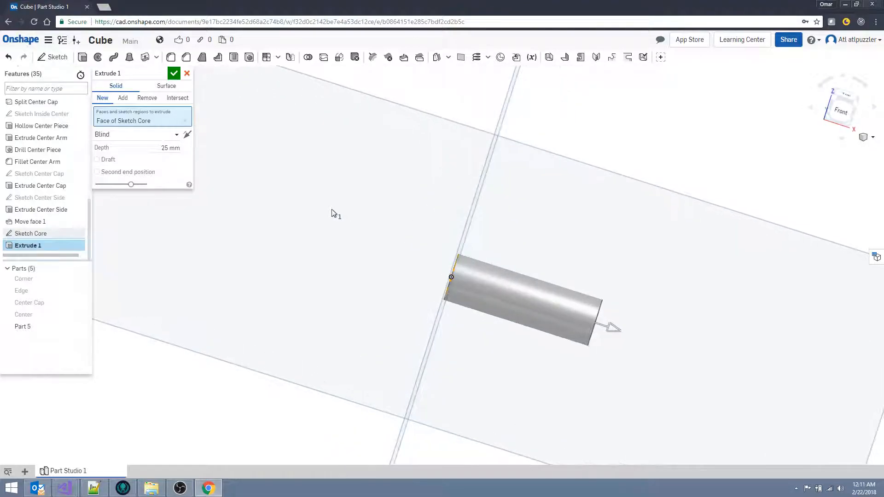
click(177, 134)
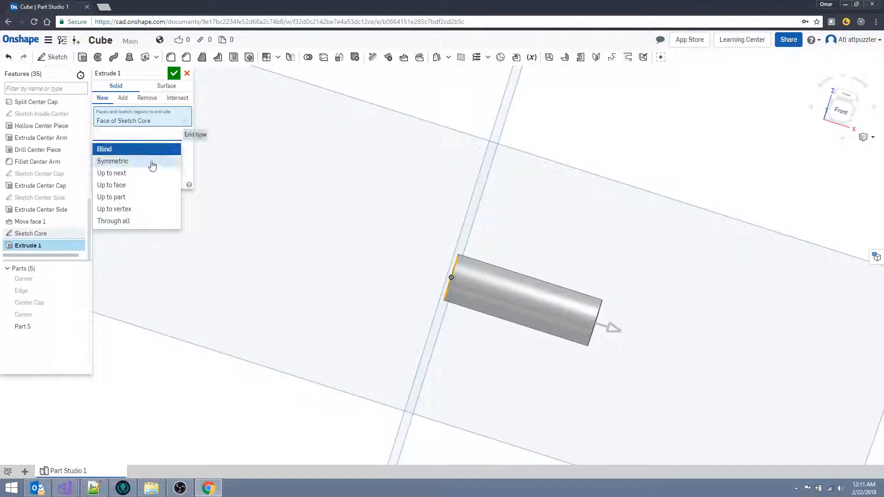
click(152, 161)
click(171, 147)
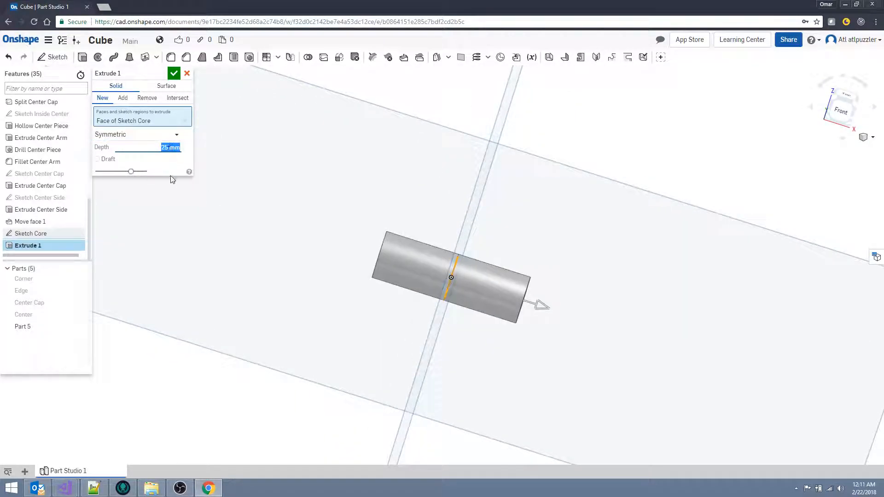
text(19)
click(174, 74)
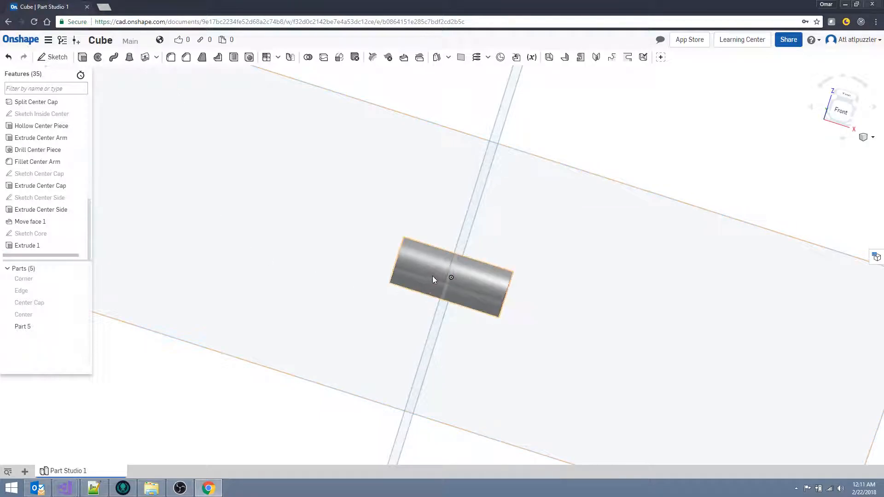
Fillet both end faces of the core tube with a 0.5 mm radius
right_drag(550, 294, 510, 294)
right_drag(458, 290, 511, 278)
click(838, 110)
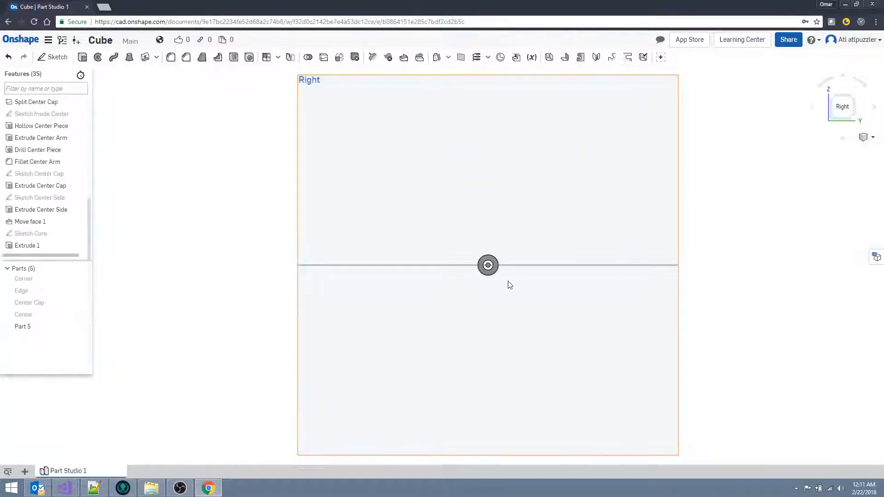
scroll(476, 265, up, 5)
scroll(474, 266, up, 3)
right_drag(416, 333, 449, 340)
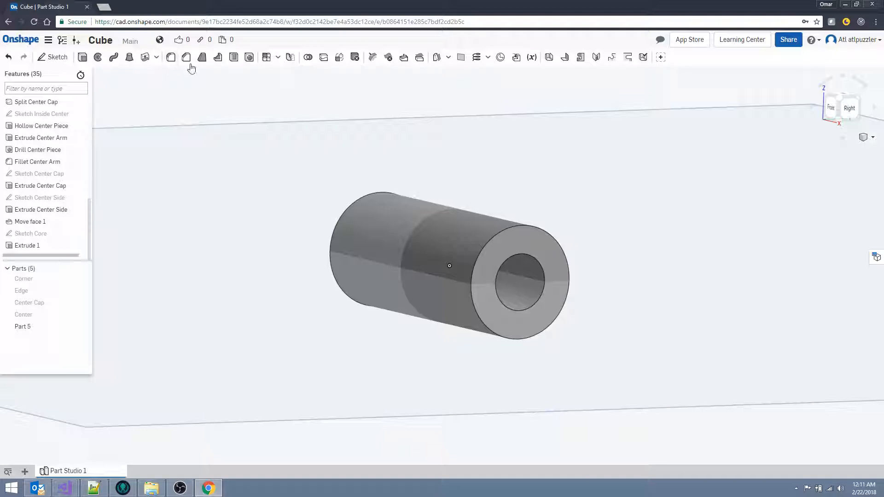
click(171, 57)
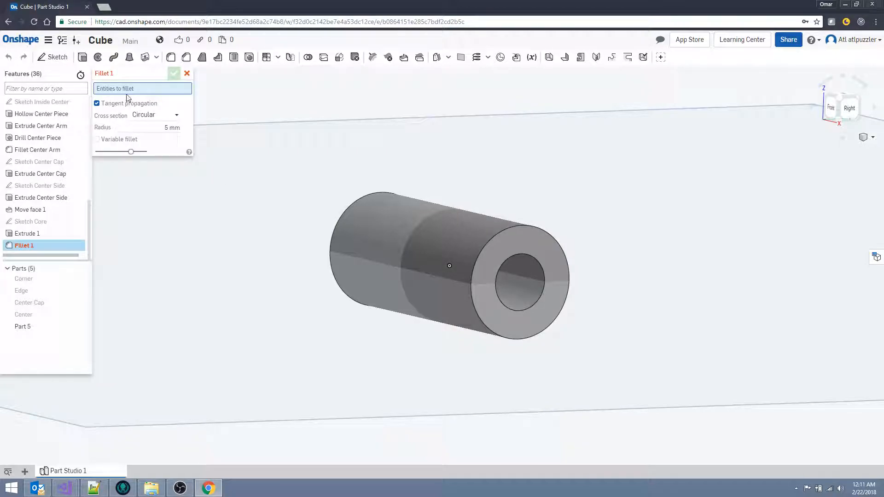
click(171, 133)
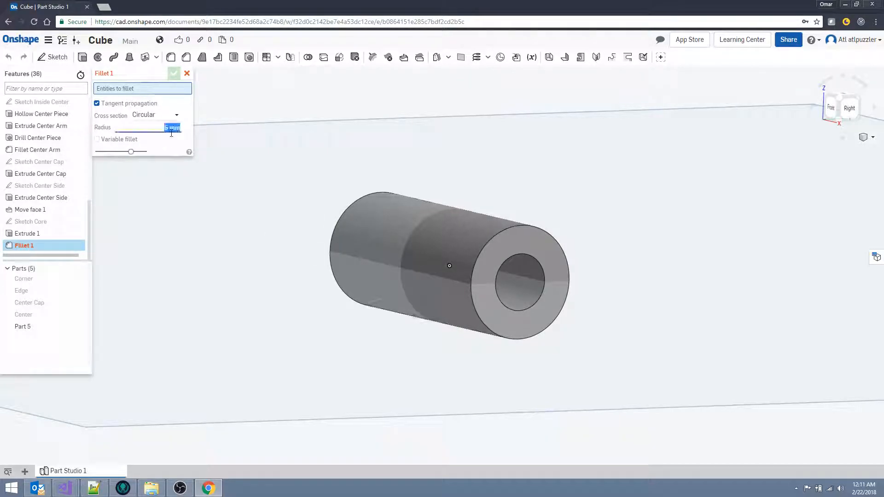
key(Left)
text(.)
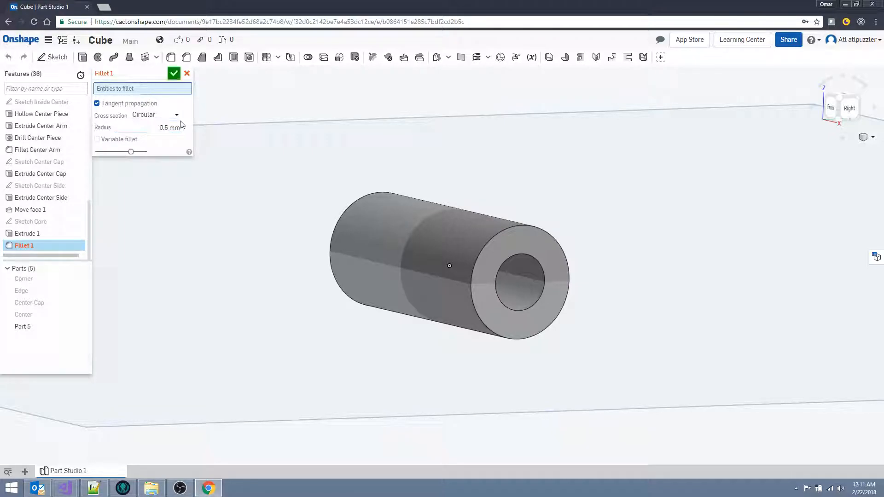
click(406, 293)
right_drag(218, 252, 284, 270)
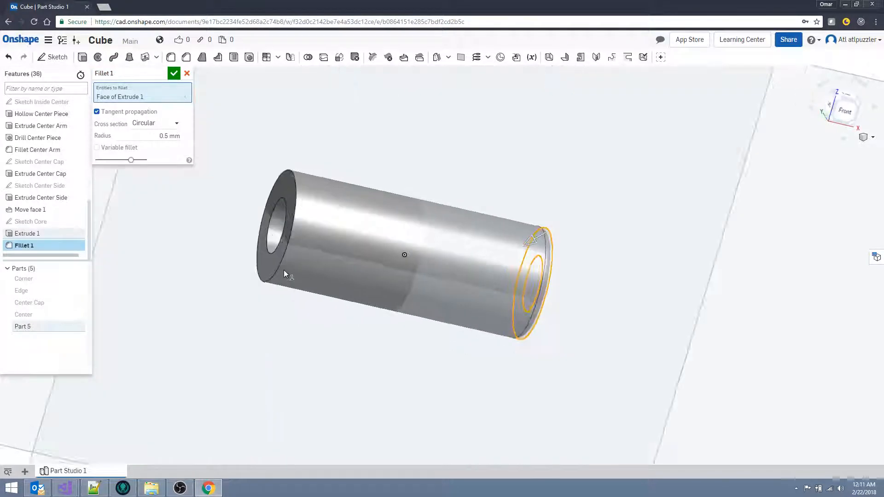
click(264, 266)
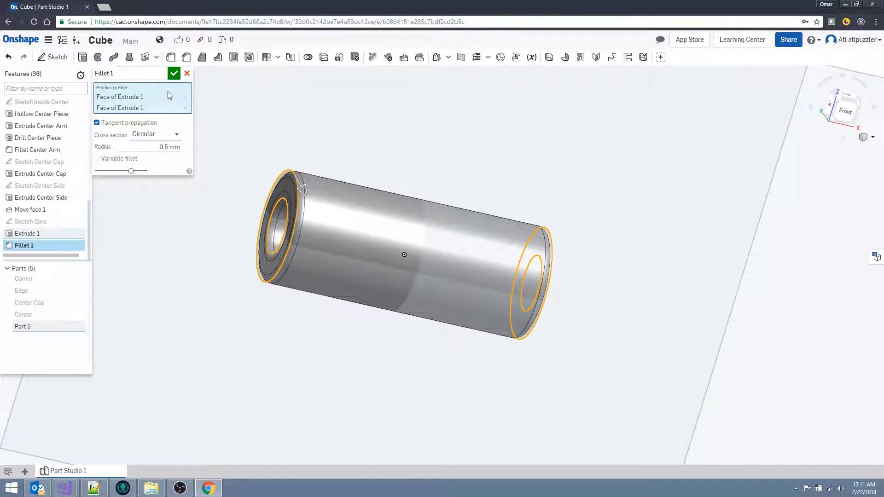
click(174, 73)
Rename the core tube's fillet feature to "Fillet Core"
right_click(37, 247)
click(50, 253)
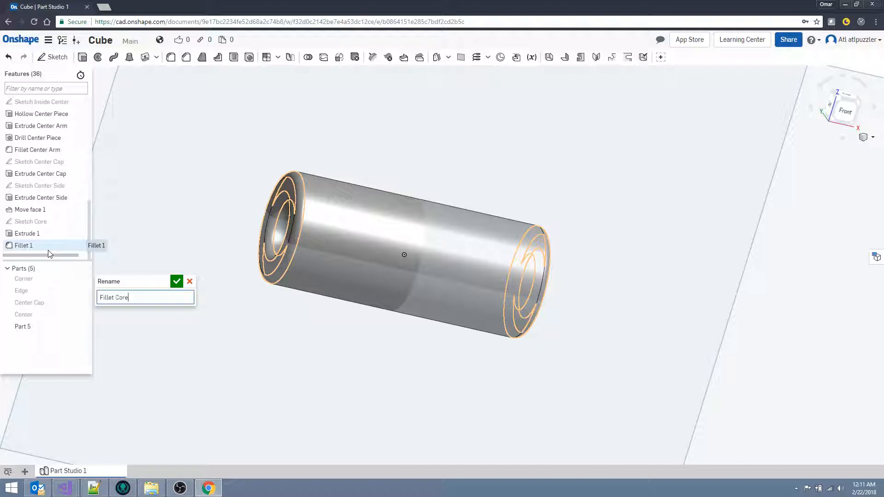
text(Fillet Core)
key(Return)
Show Sketch XZ-Axes and use a Rotate transform to copy the core tube 90° about the sketch's vertical line
right_drag(225, 316, 743, 162)
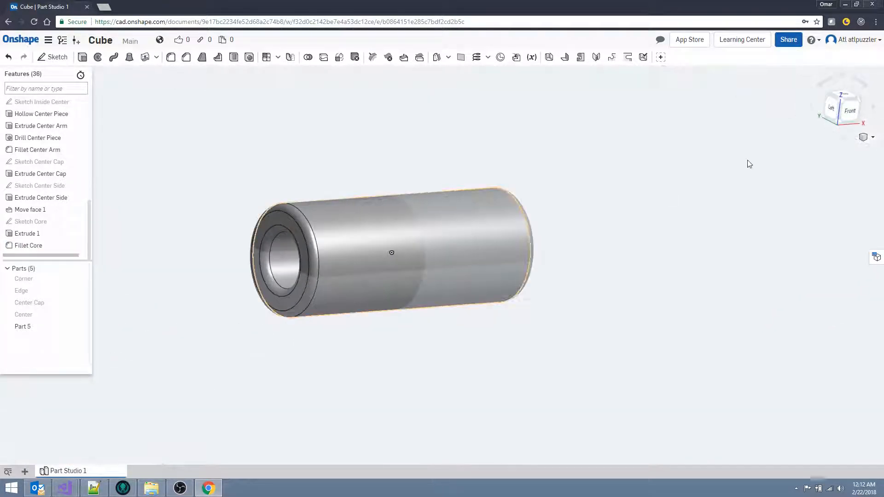
click(849, 118)
scroll(515, 260, up, 5)
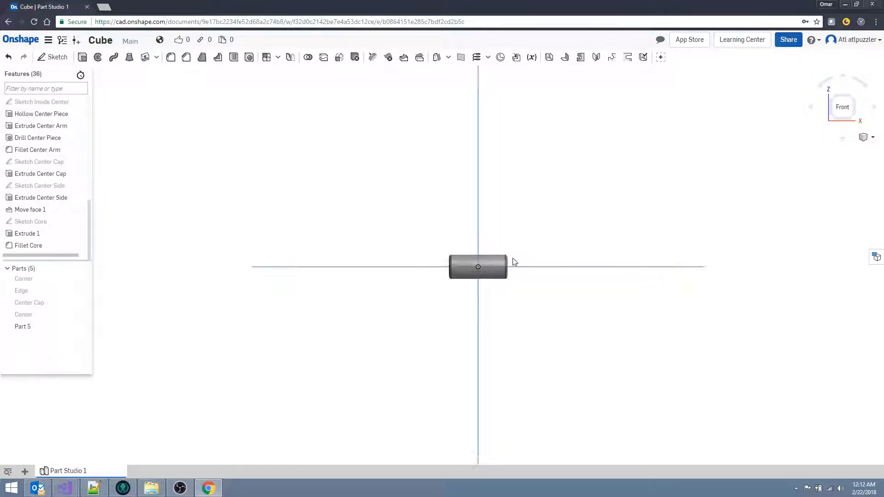
scroll(390, 248, up, 1)
middle_drag(390, 248, 534, 162)
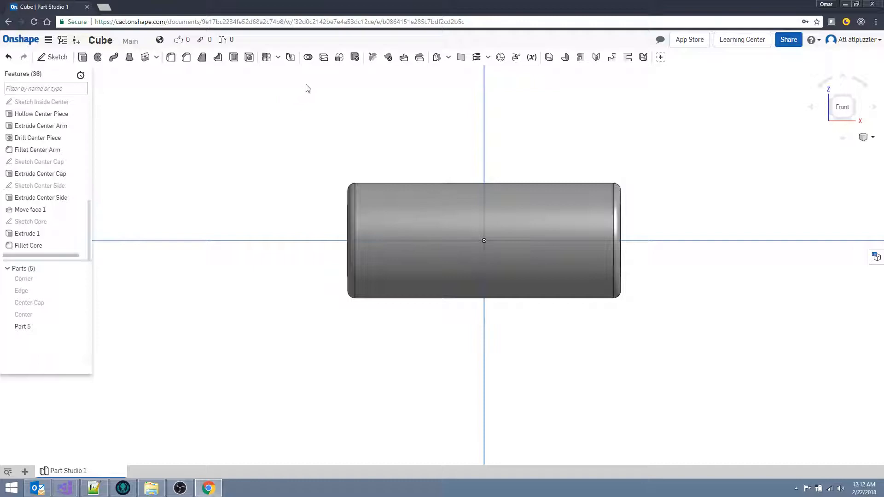
click(339, 57)
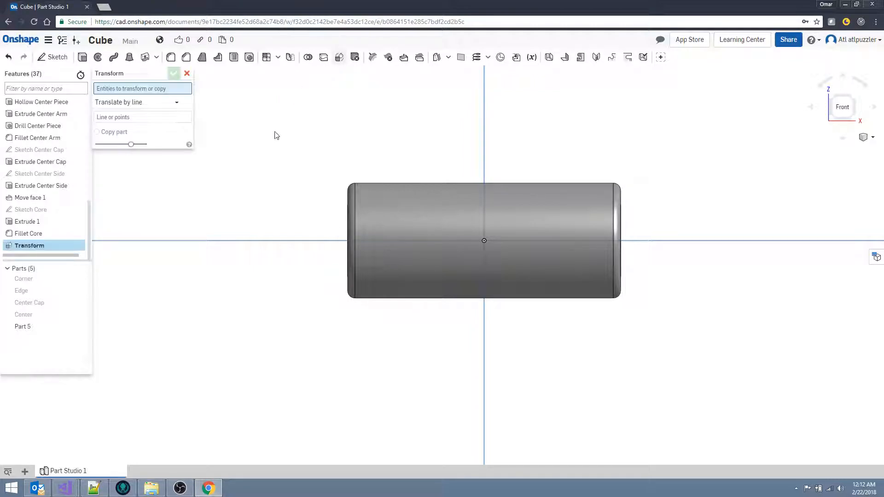
click(363, 212)
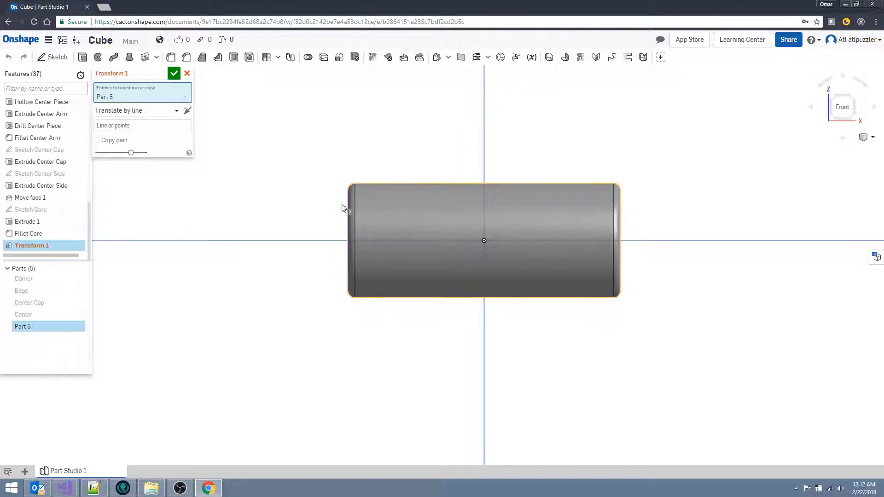
click(134, 112)
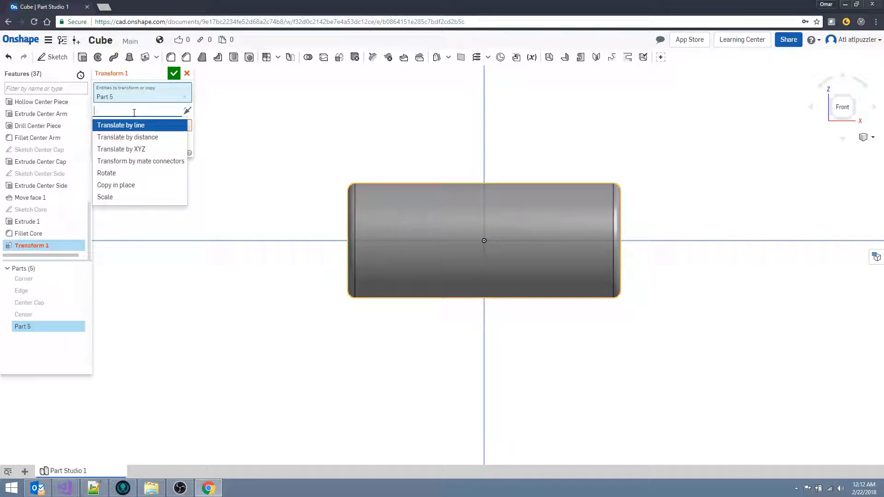
click(107, 175)
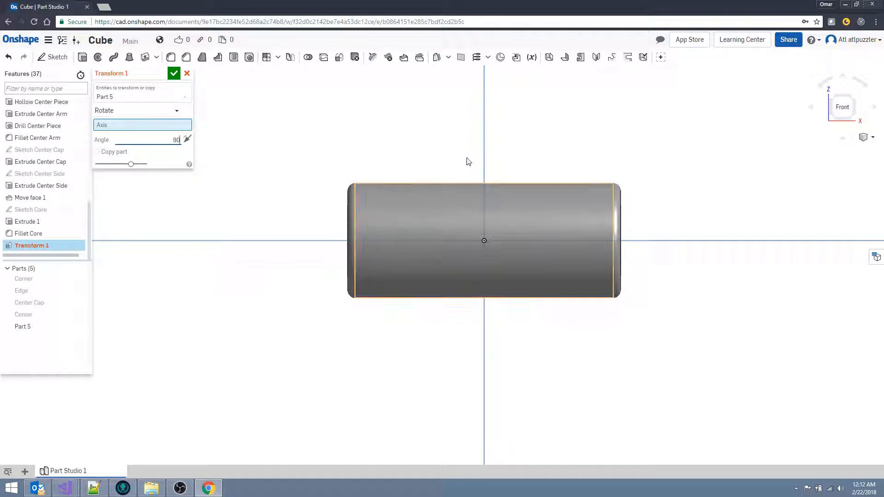
scroll(37, 129, up, 10)
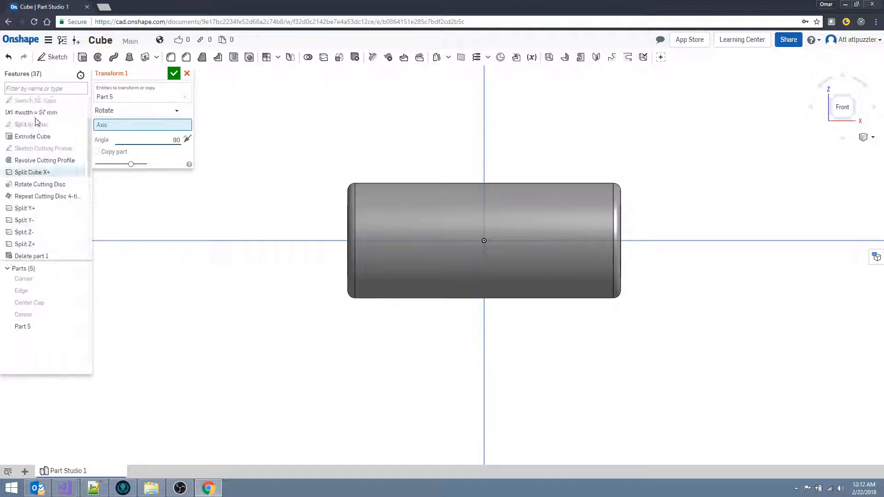
click(79, 160)
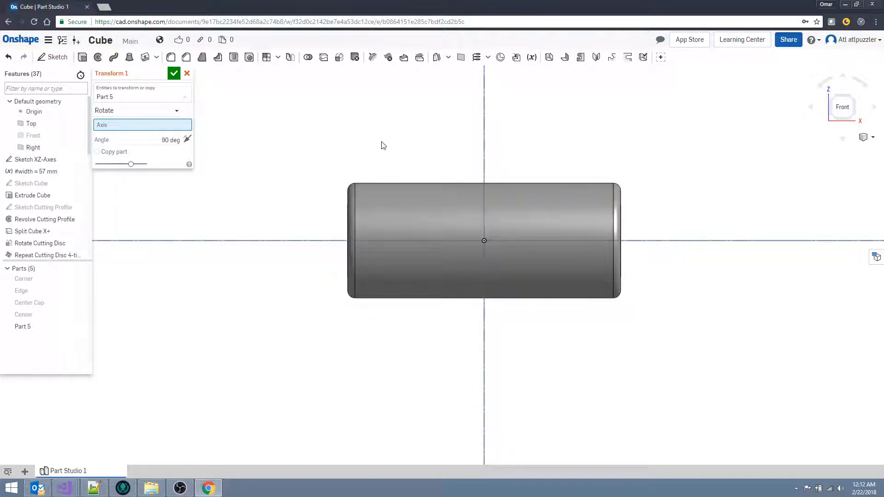
click(484, 148)
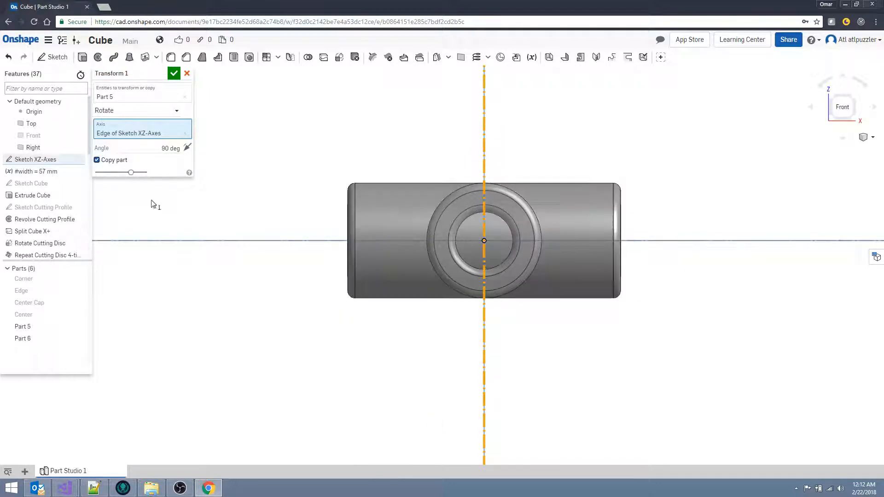
mouse_move(278, 168)
right_down()
mouse_move(289, 176)
mouse_move(283, 174)
right_up()
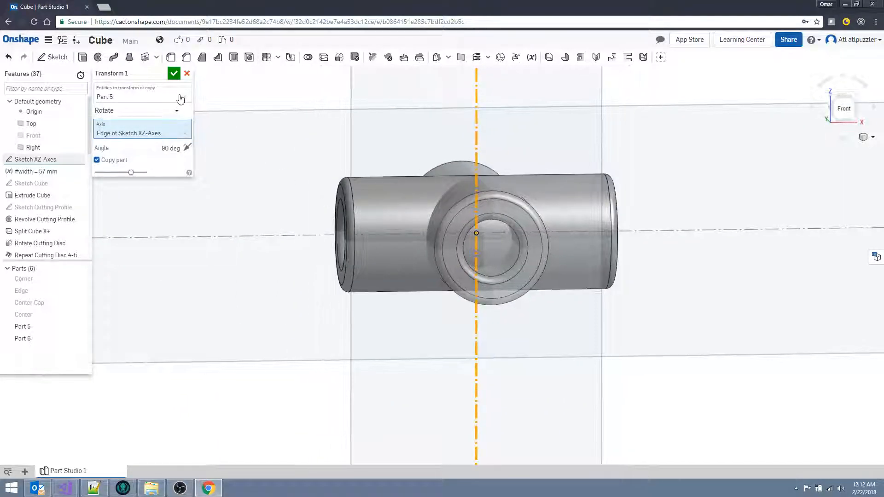
click(171, 75)
Set up a second Rotate transform with a 90° angle and remove the original X-direction tube from its selection
right_drag(272, 233, 272, 255)
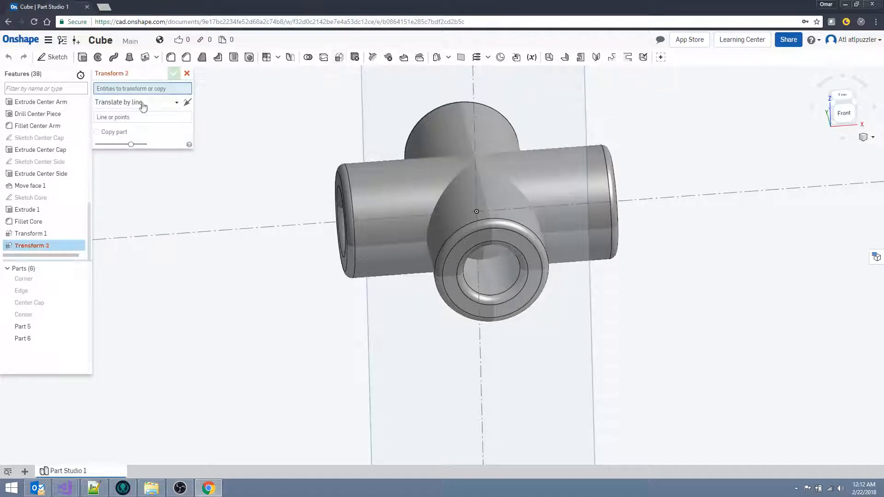
click(361, 199)
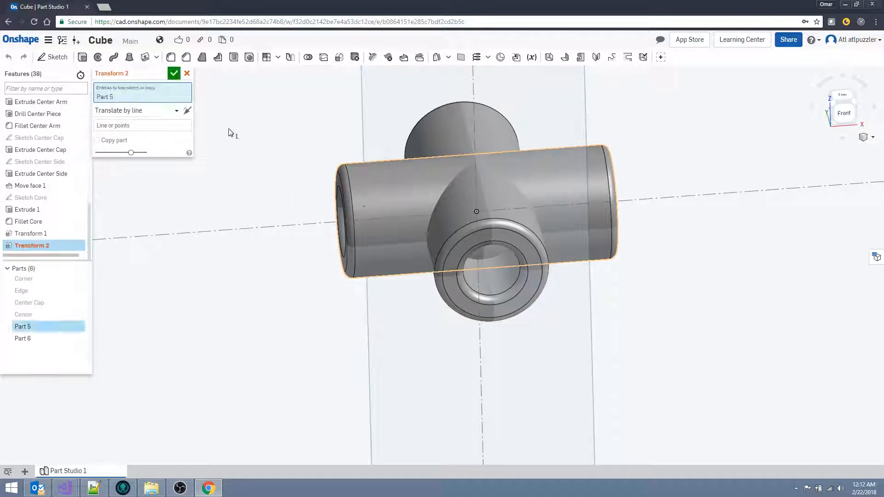
click(144, 112)
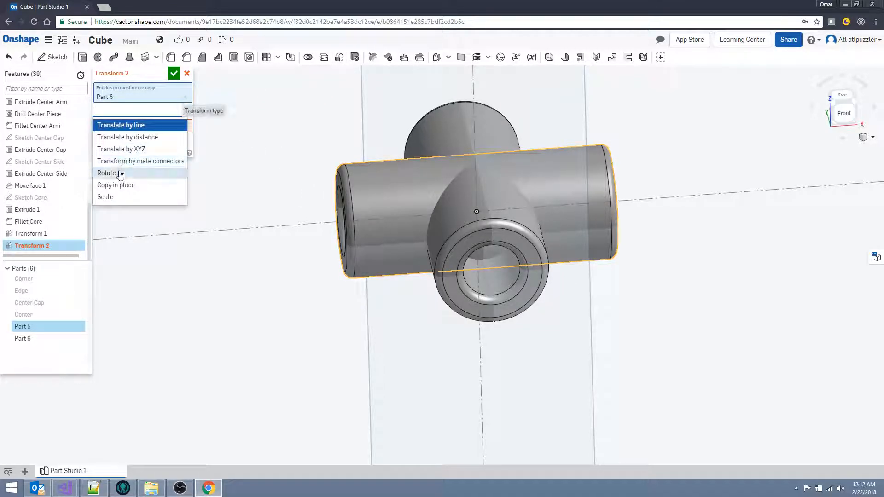
click(113, 173)
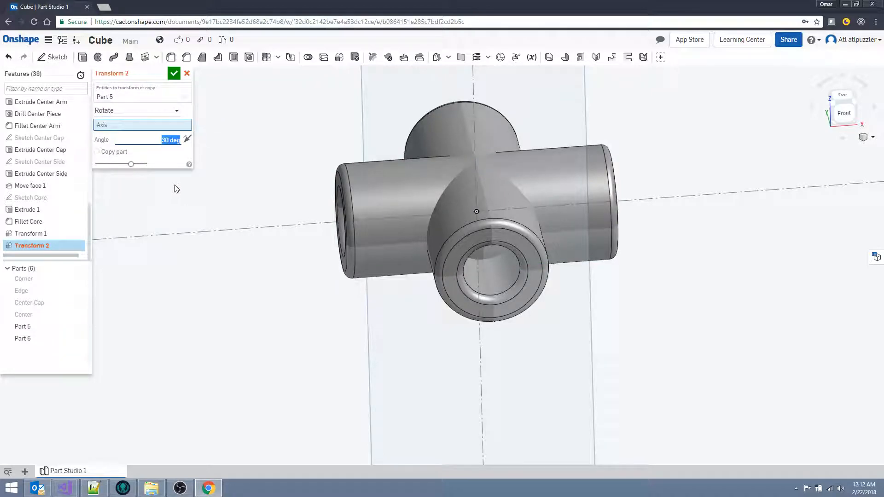
text(90)
key(Return)
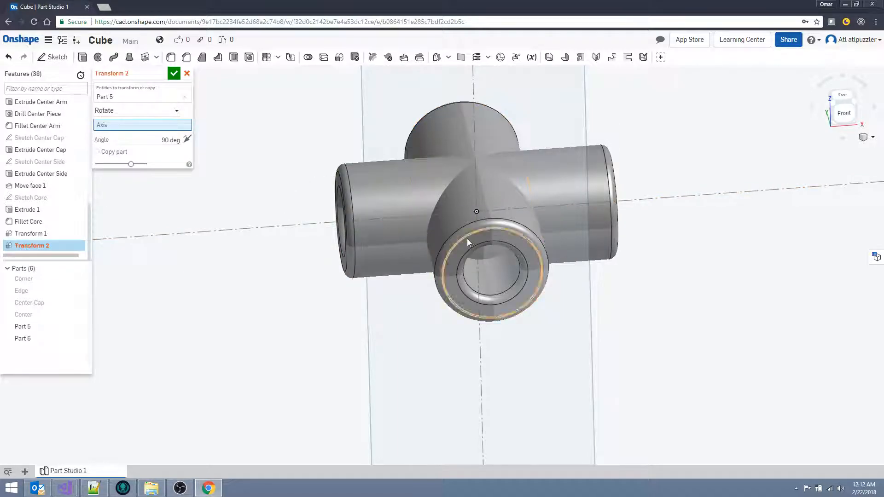
click(188, 97)
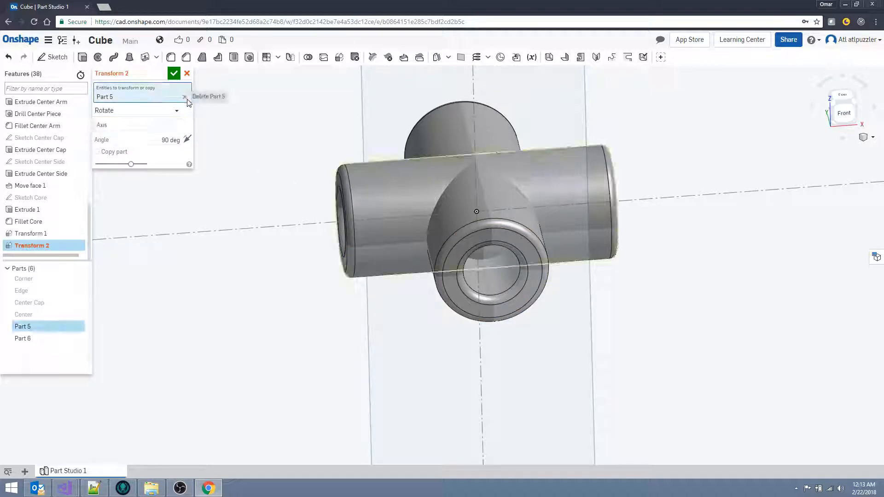
click(188, 96)
Rotate a copy of the front-to-back tube about the horizontal line of Sketch XZ-Axes to form the vertical arm
click(140, 117)
click(248, 231)
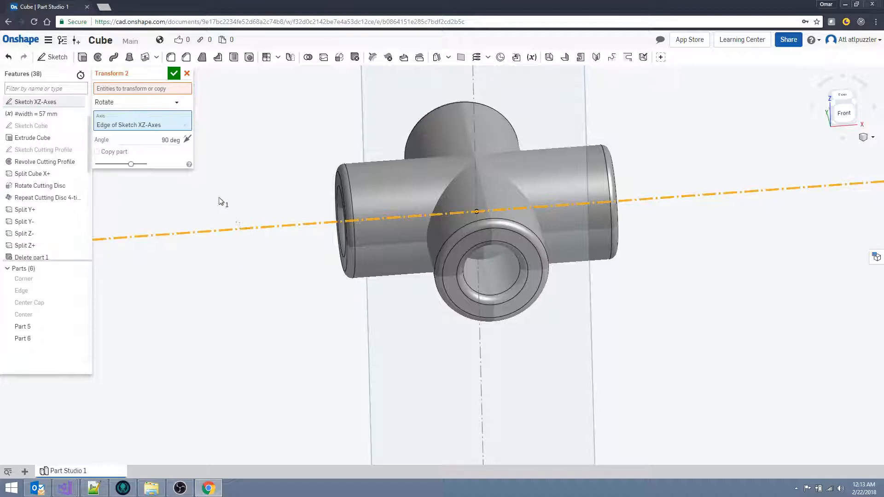
click(152, 91)
click(462, 231)
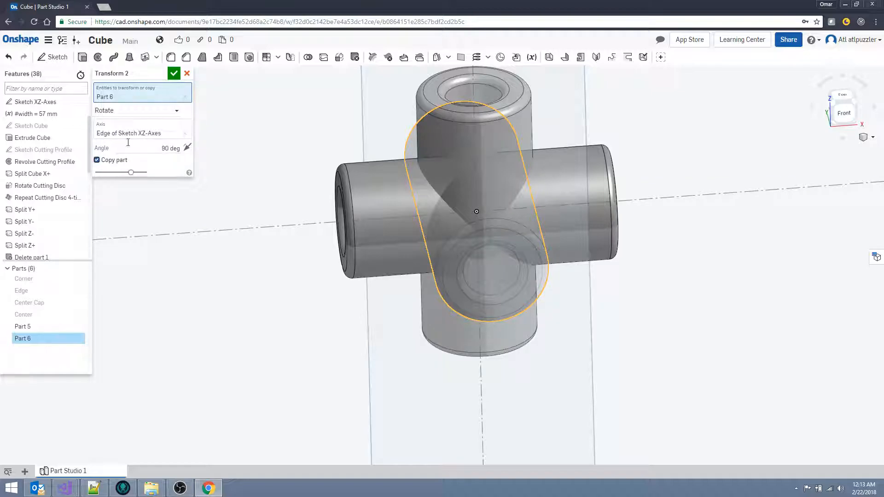
click(97, 160)
click(174, 73)
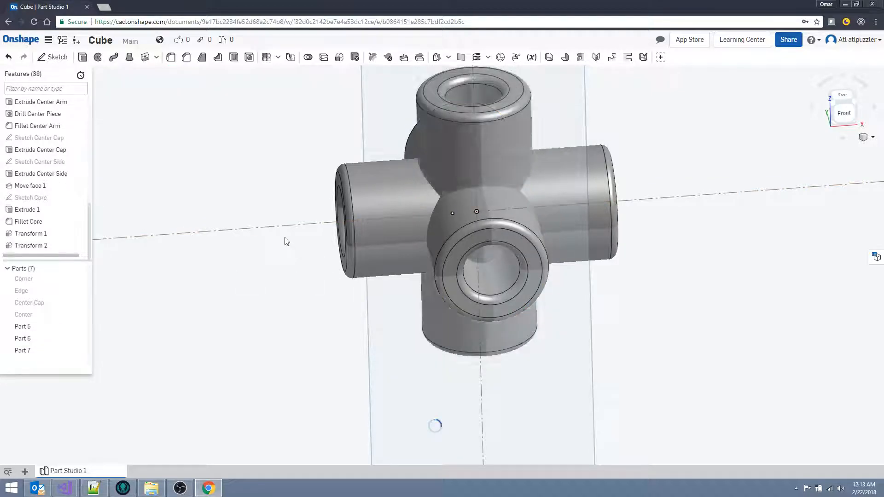
right_drag(350, 248, 332, 238)
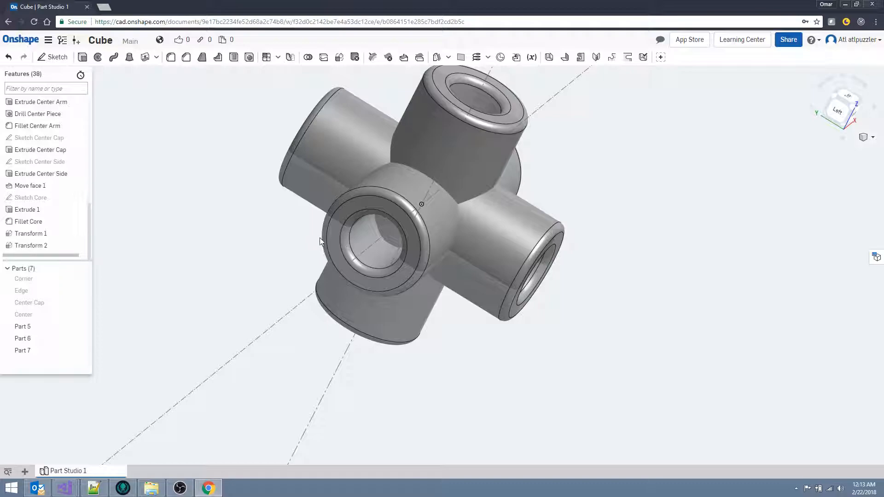
Union two of the crossing core tubes, Part 5 and Part 6, in a Boolean feature named "Create Core"
right_drag(271, 280, 314, 244)
scroll(315, 242, down, 3)
right_drag(365, 328, 401, 286)
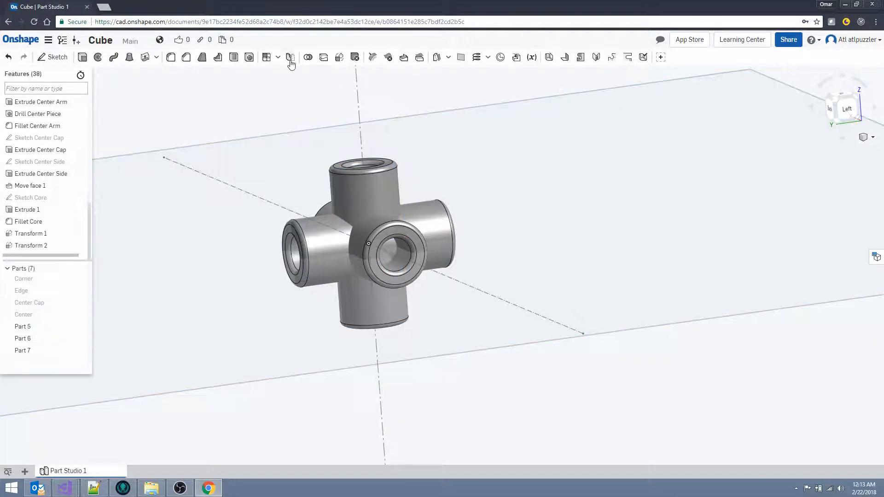
click(307, 57)
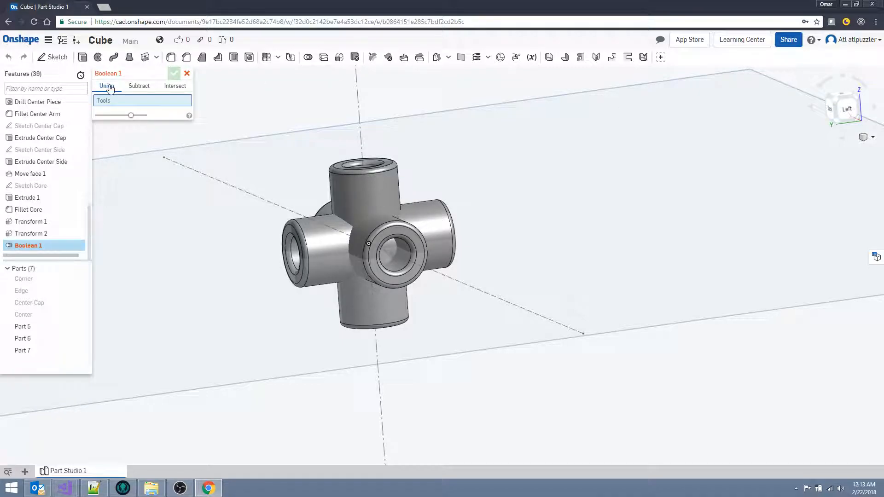
click(37, 328)
click(29, 339)
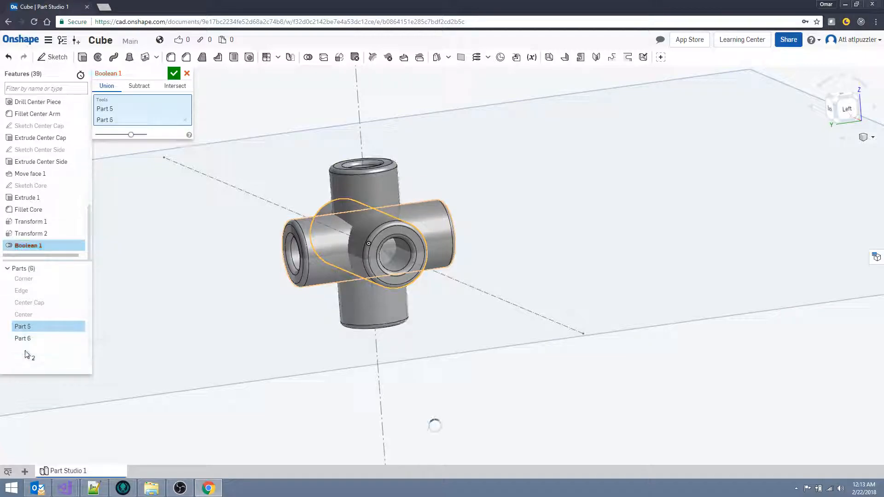
click(161, 75)
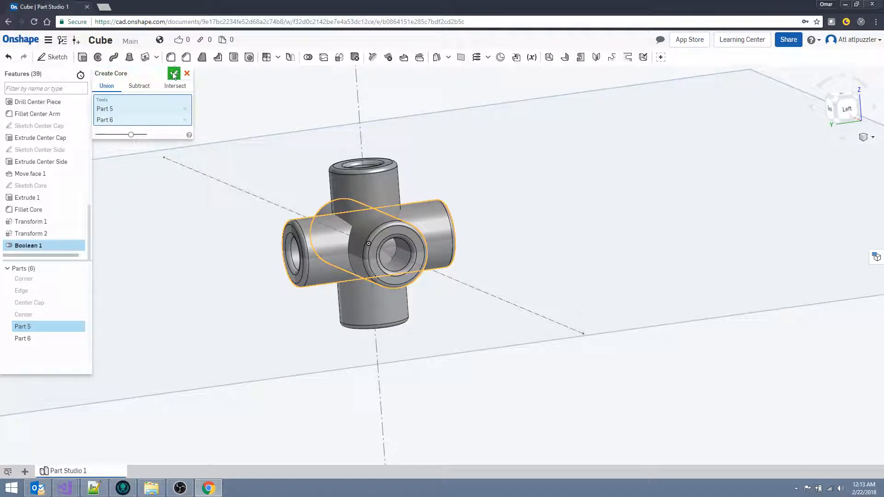
click(174, 74)
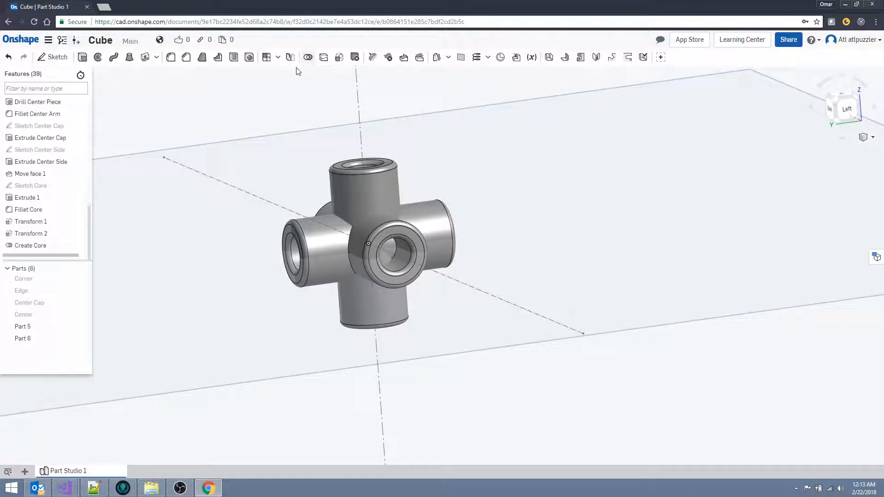
Union the joined tubes with the remaining core tube to form a single part
click(307, 56)
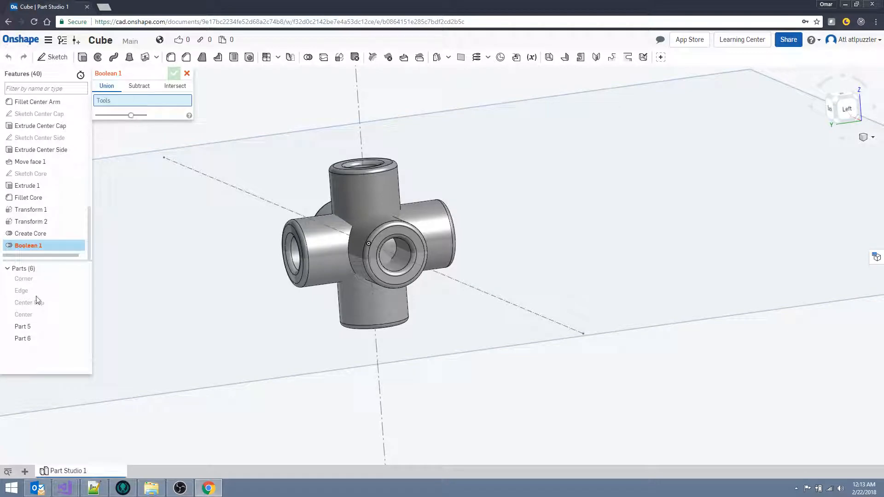
click(23, 326)
click(23, 339)
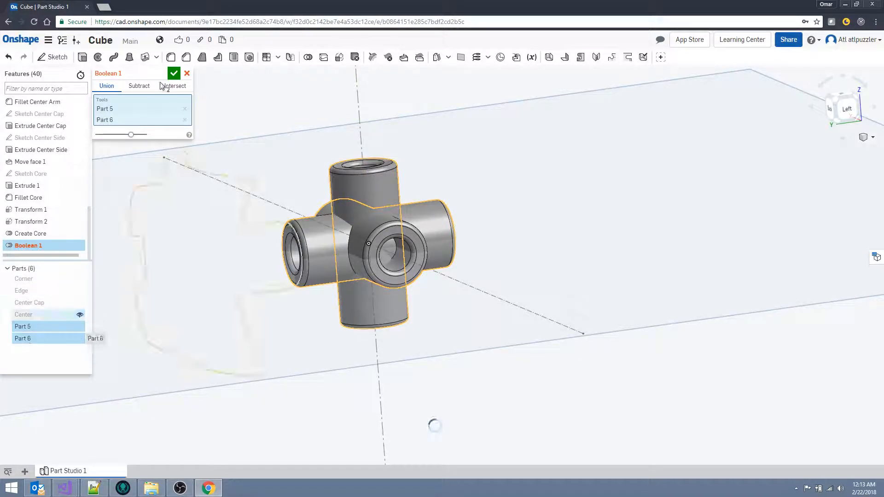
key(Return)
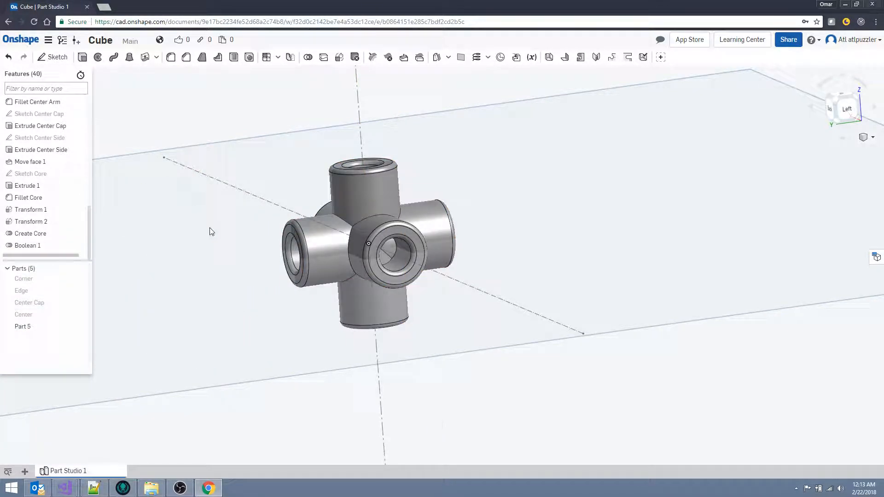
Inspect the six-armed part from the Right view and rename it from Part 5 to "Core"
right_drag(212, 244, 338, 229)
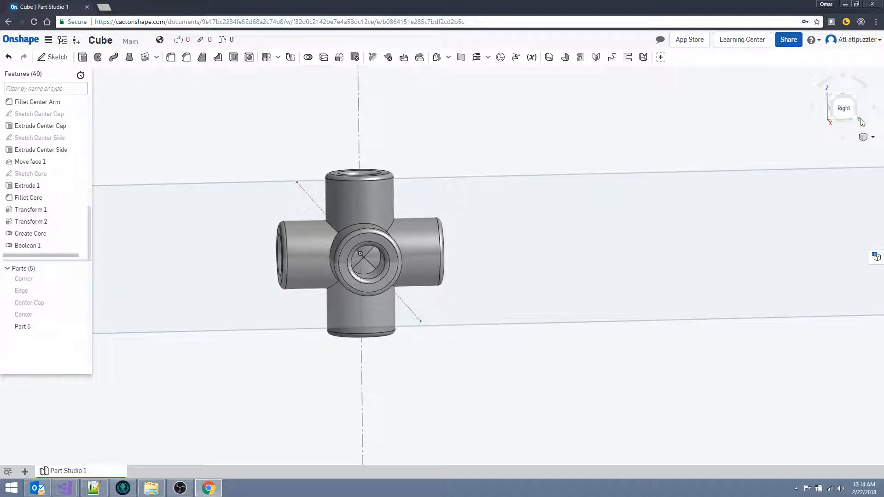
click(844, 110)
scroll(511, 271, up, 3)
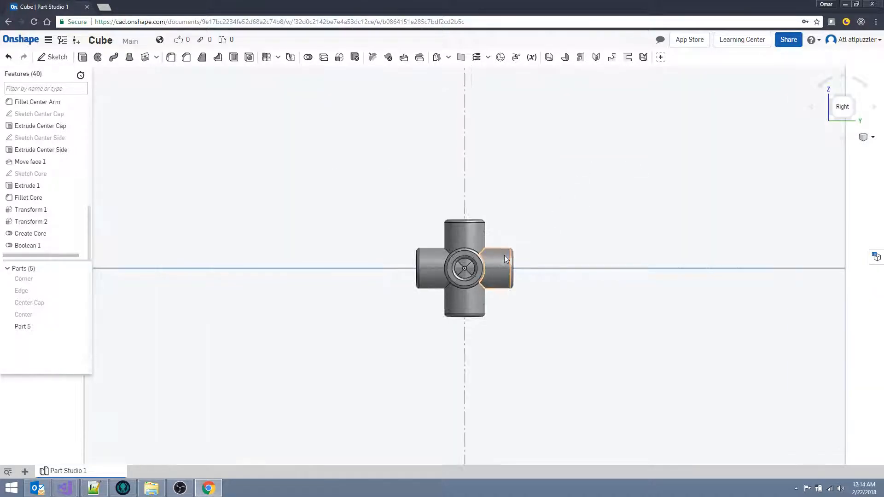
scroll(471, 244, up, 3)
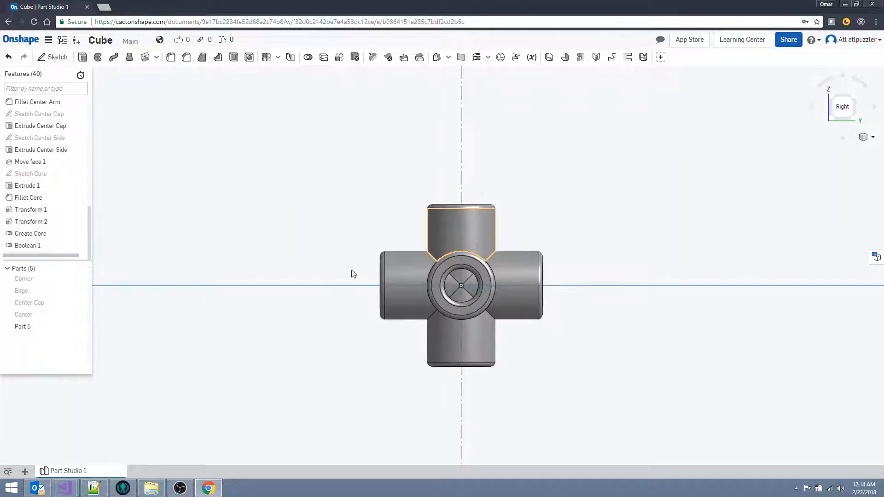
click(18, 327)
right_click(23, 327)
click(39, 332)
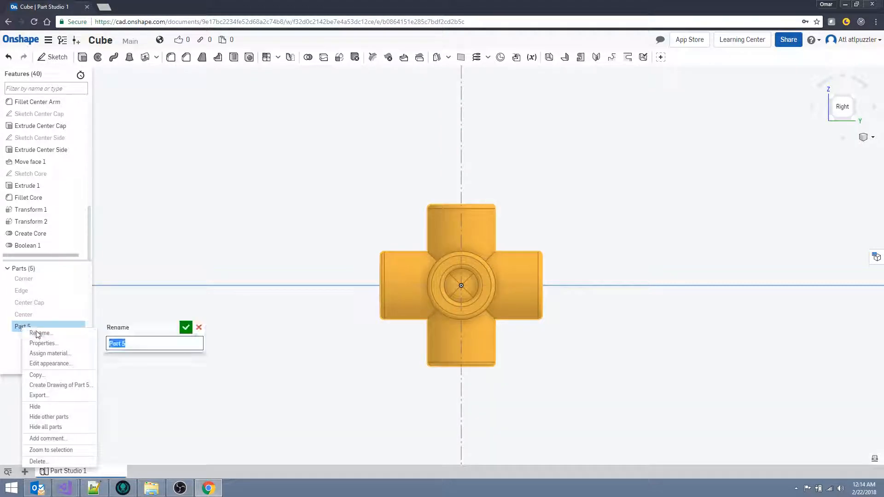
text(Core)
key(Return)
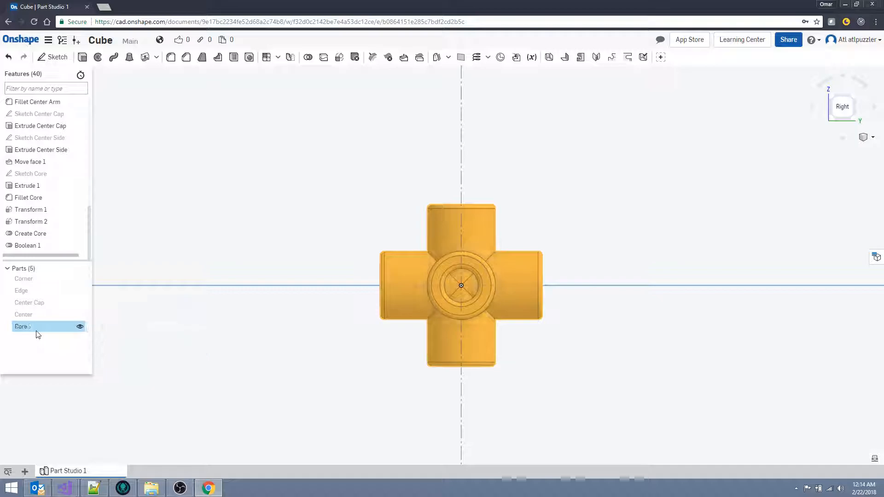
right_click(34, 338)
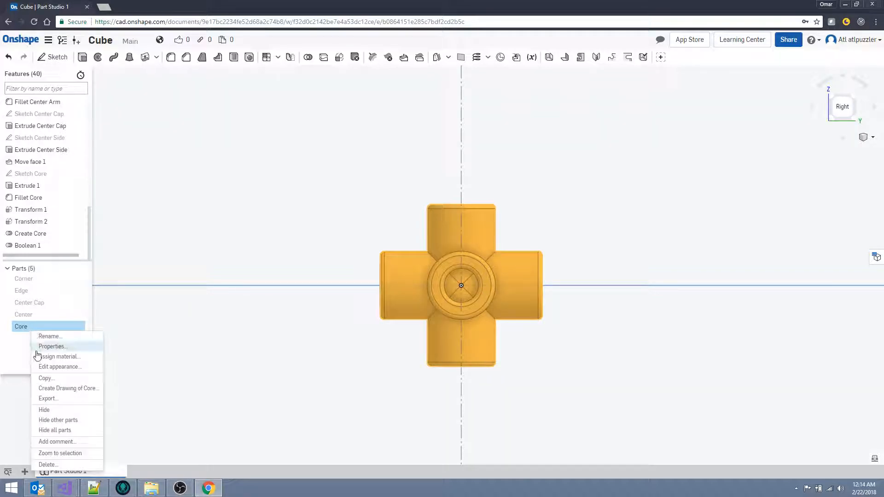
click(41, 348)
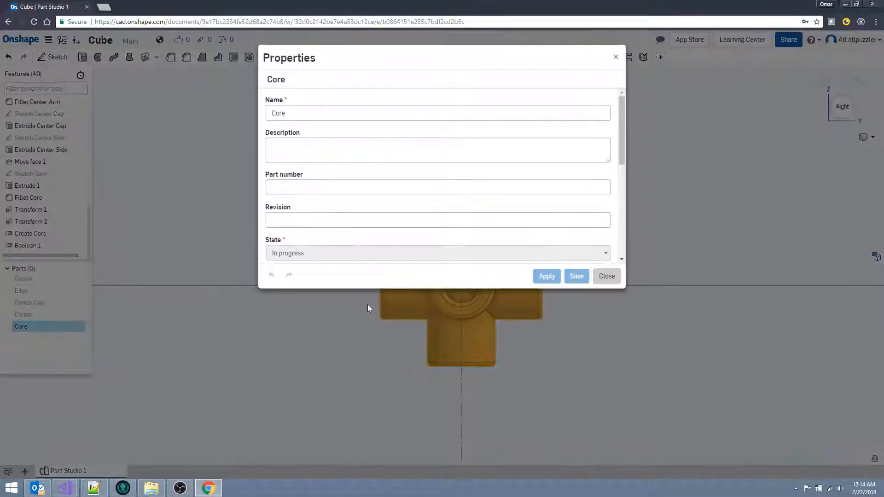
click(597, 278)
Change the appearance of the Core part to a light green palette colour
right_click(27, 328)
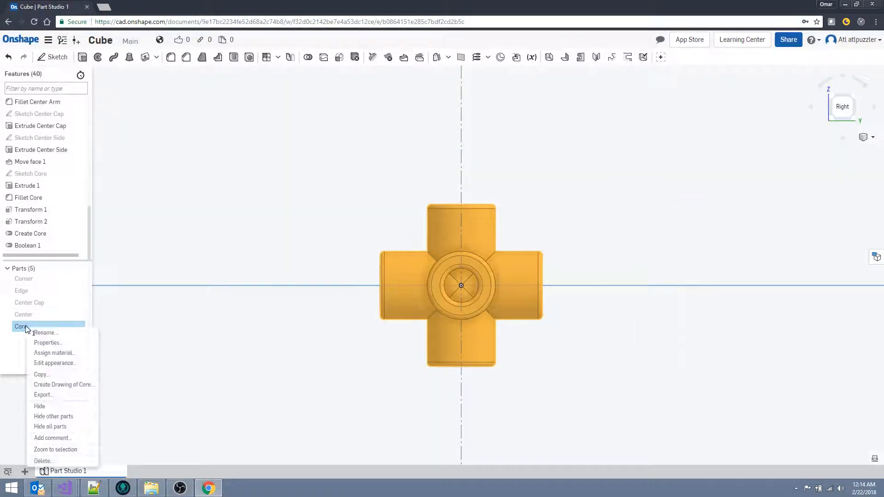
click(42, 362)
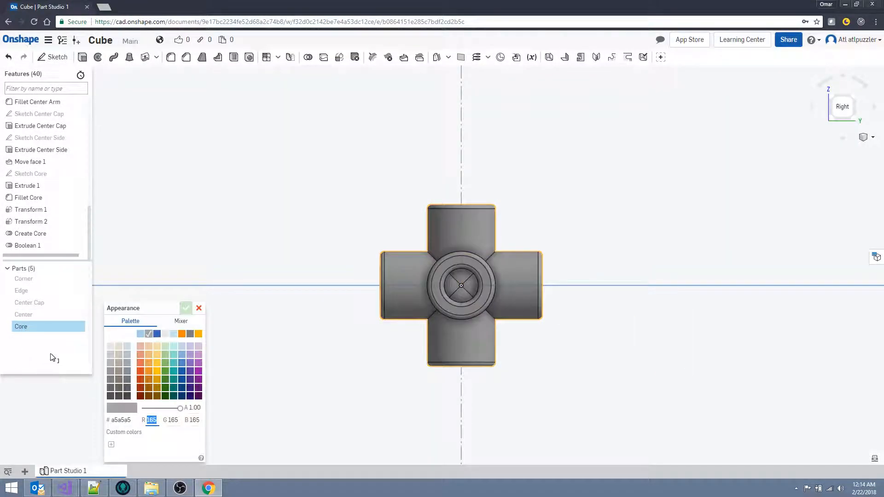
click(165, 356)
click(186, 308)
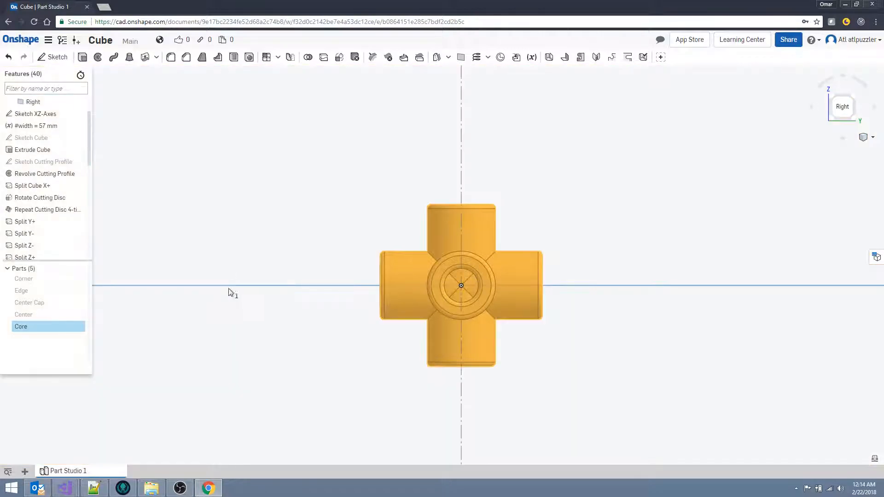
click(39, 327)
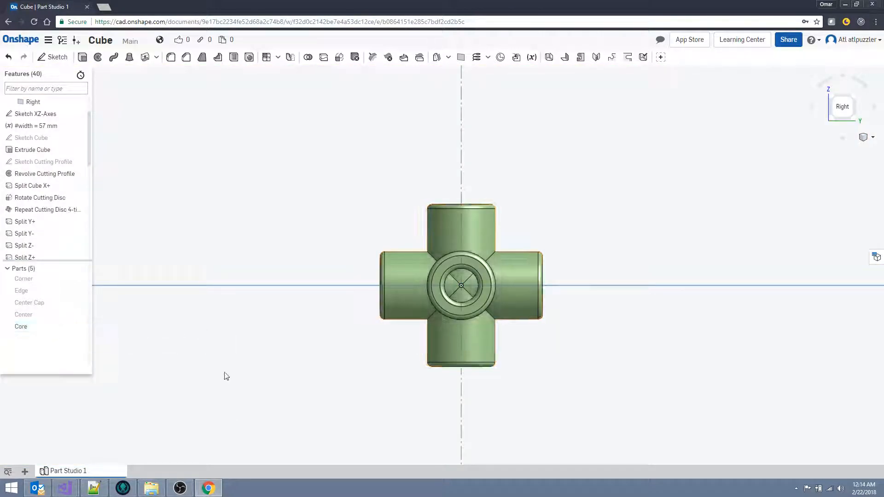
Show the hidden Center, Center Cap, Edge and Corner parts together with the Core
click(80, 315)
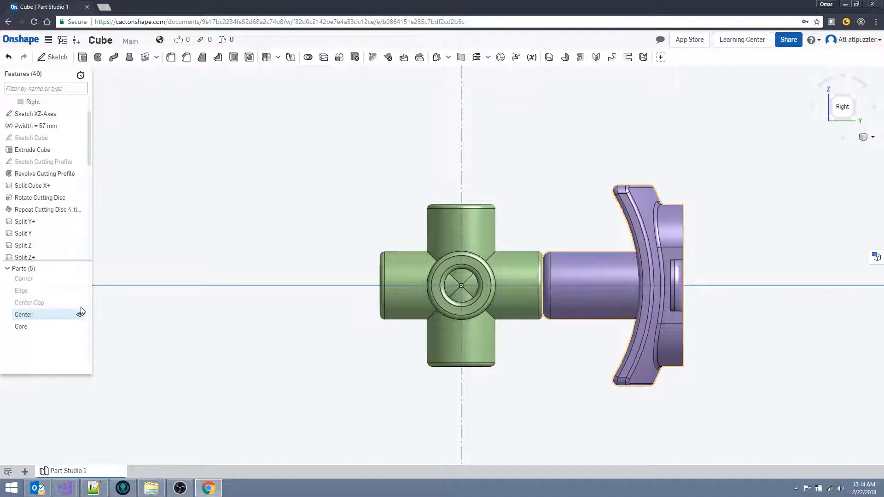
click(80, 302)
click(80, 290)
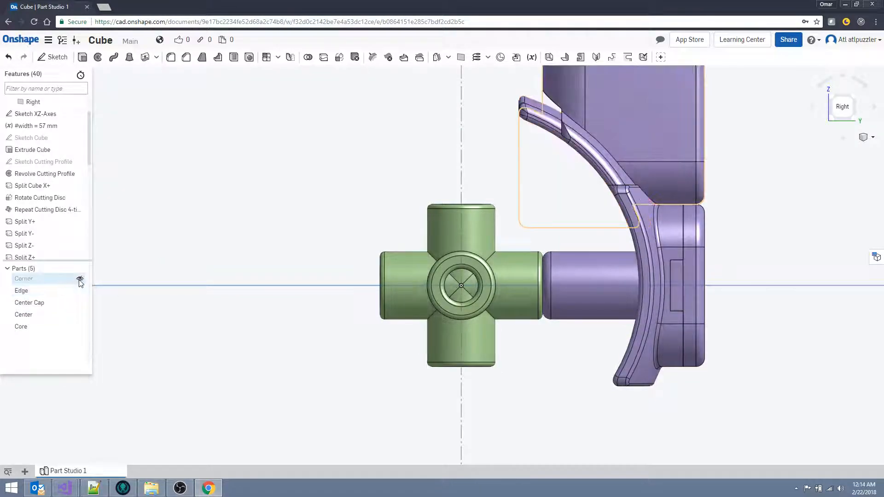
click(80, 278)
right_drag(353, 335, 276, 350)
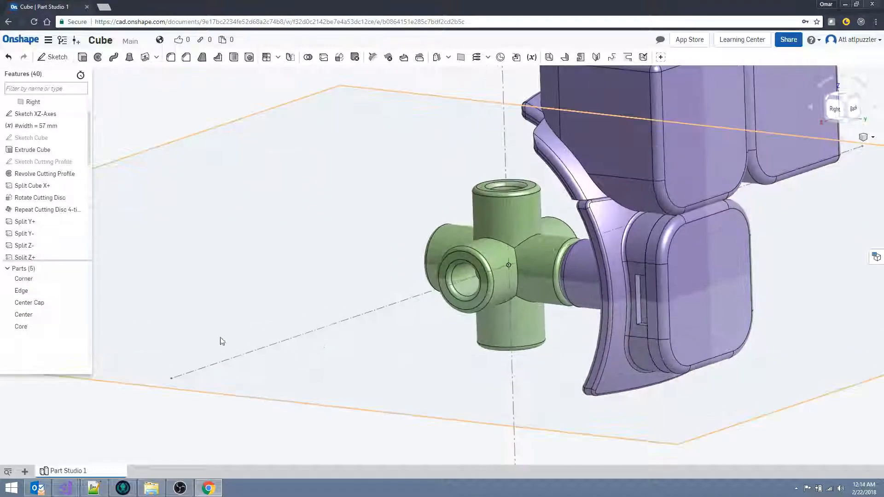
Set the appearance of the Corner, Edge, Center Cap and Center parts to dark grey #43484D and clear the selection
click(23, 279)
shift+click(22, 290)
shift+click(26, 303)
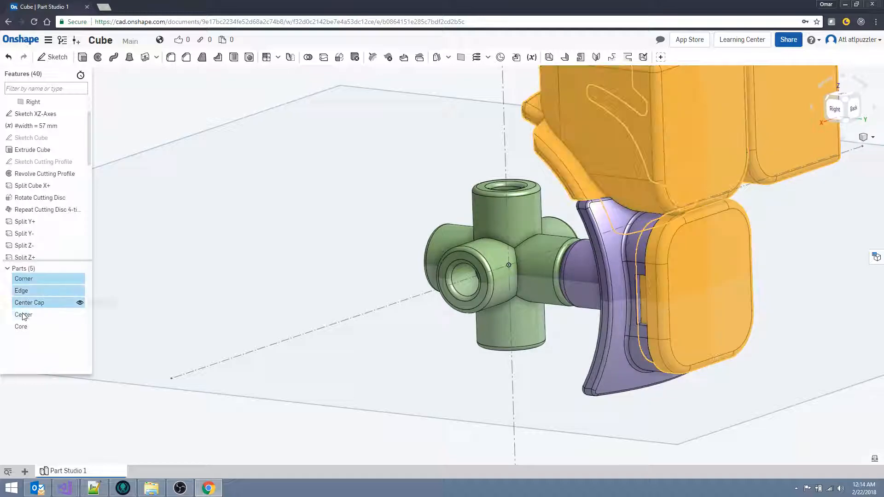
shift+click(24, 315)
right_click(26, 292)
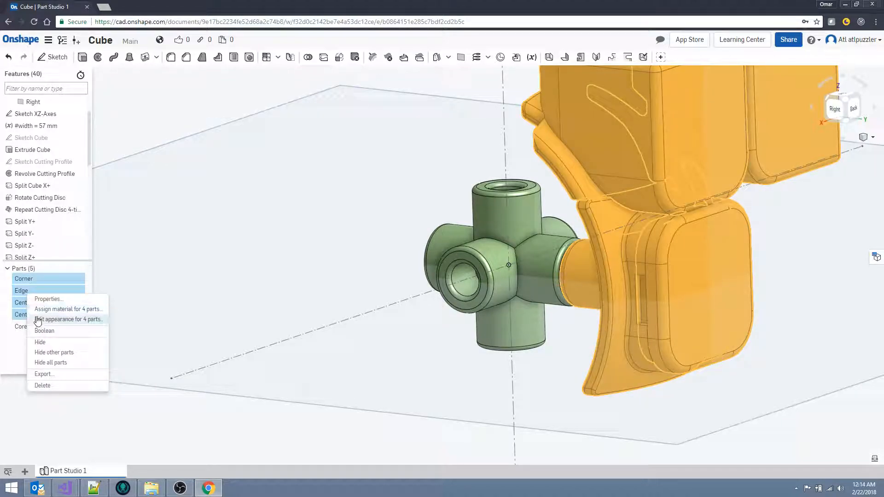
click(41, 319)
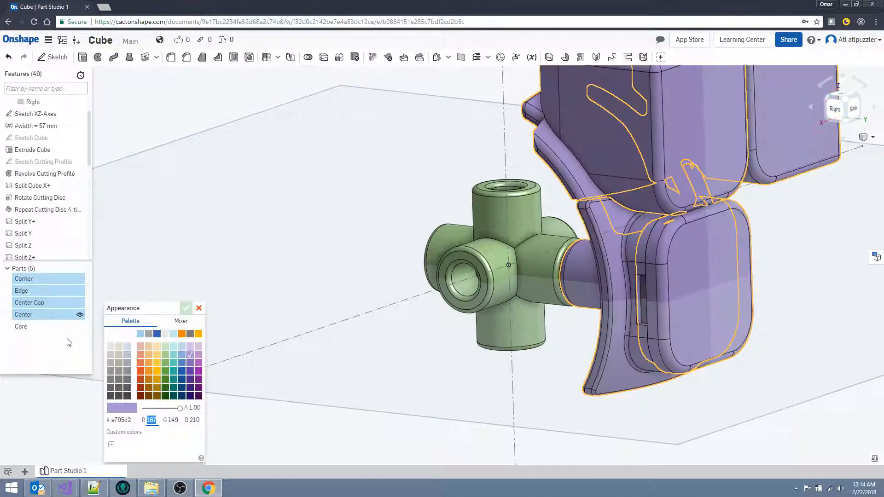
click(126, 395)
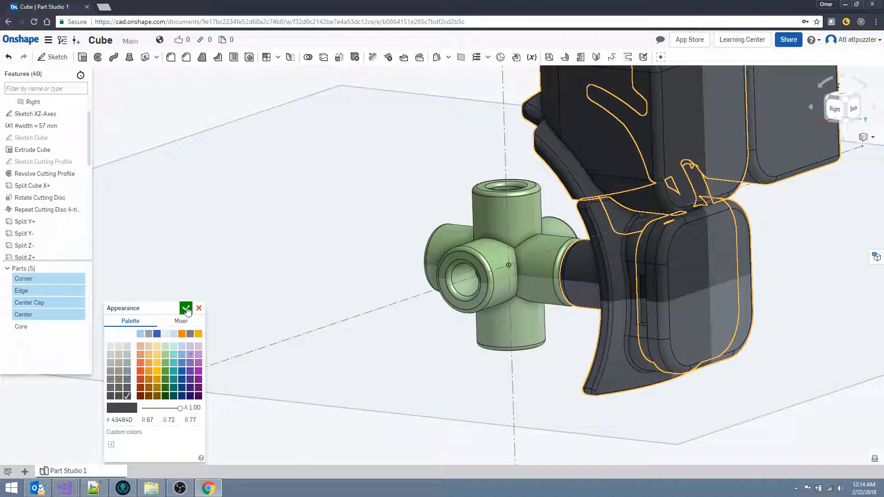
click(186, 309)
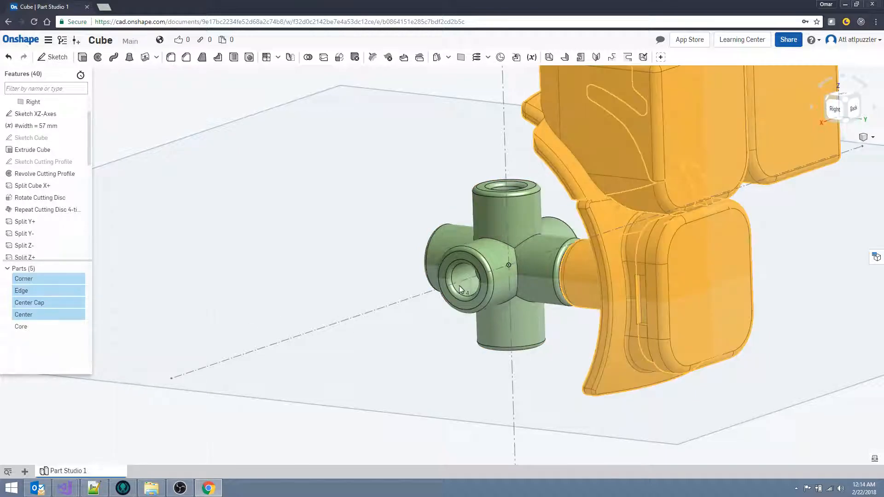
click(58, 278)
click(53, 290)
click(53, 303)
click(56, 314)
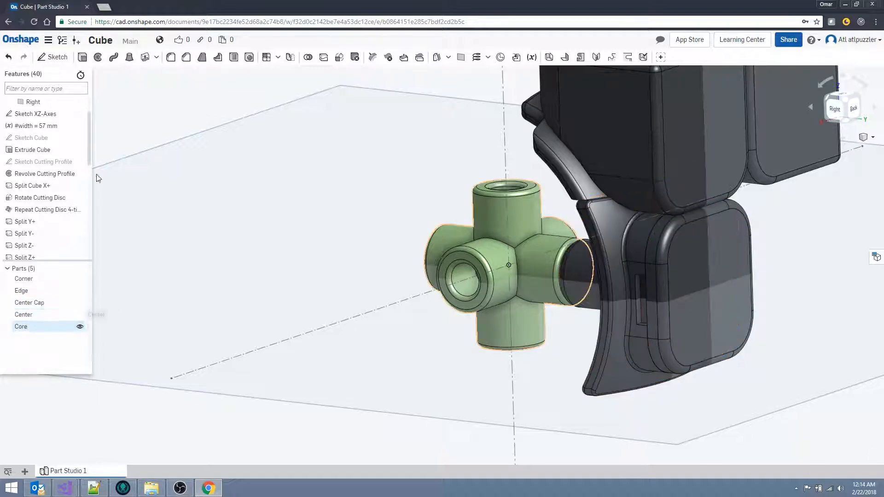
Hide the Right and Top planes and Sketch XZ-Axes so only the parts are displayed
scroll(60, 143, up, 2)
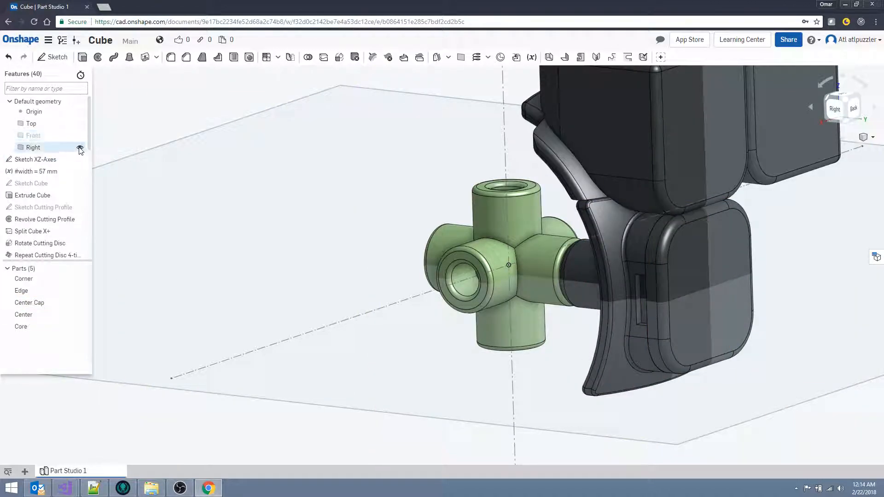
click(80, 148)
click(80, 124)
right_drag(460, 350, 416, 310)
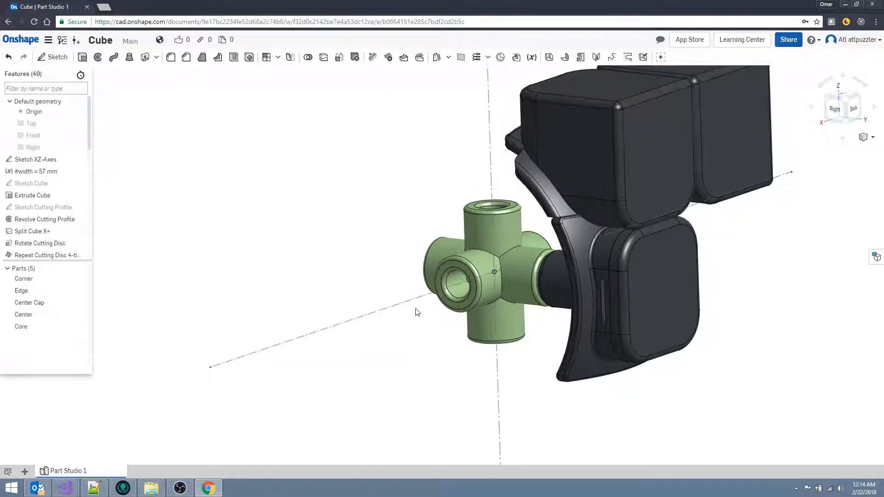
click(80, 159)
mouse_move(316, 339)
right_down()
mouse_move(297, 311)
mouse_move(336, 306)
mouse_move(438, 319)
mouse_move(411, 327)
mouse_move(289, 312)
mouse_move(270, 326)
mouse_move(299, 329)
right_up()
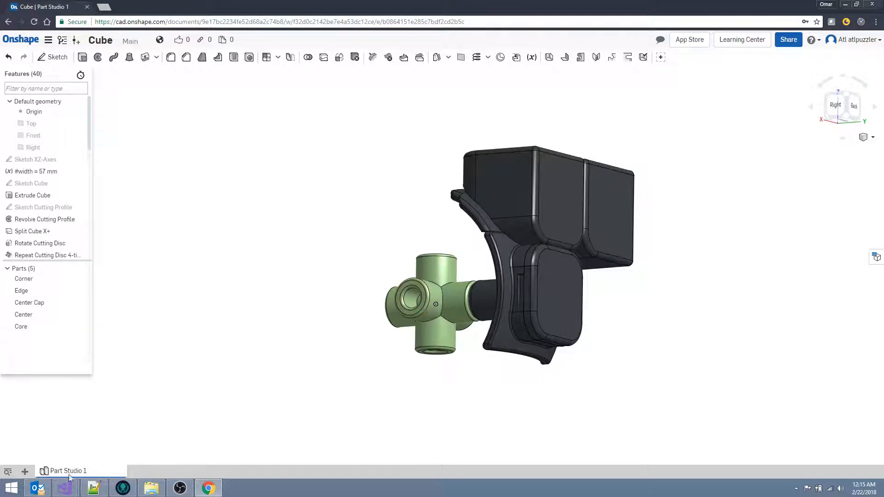
Create a second part studio in the document and return to Part Studio 1
click(25, 471)
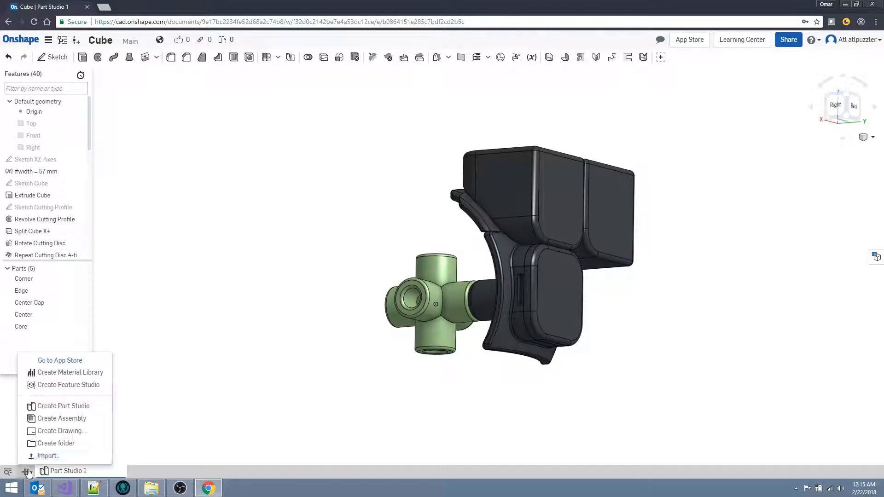
click(59, 405)
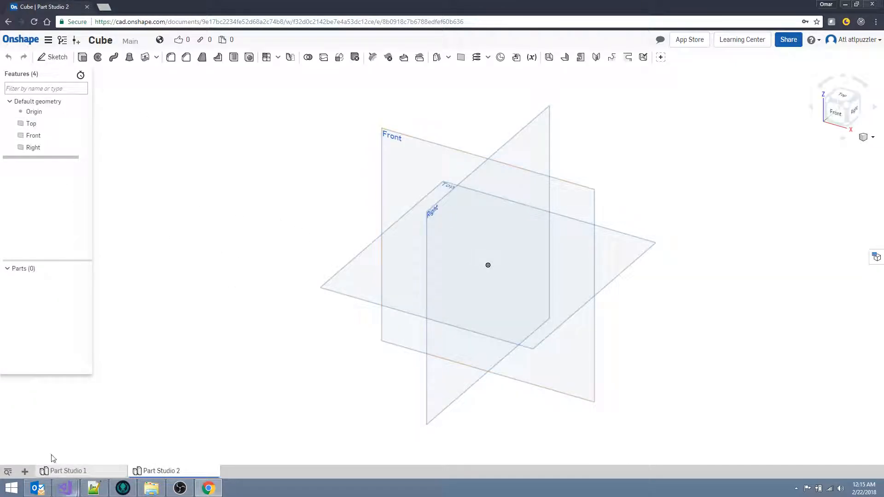
click(69, 471)
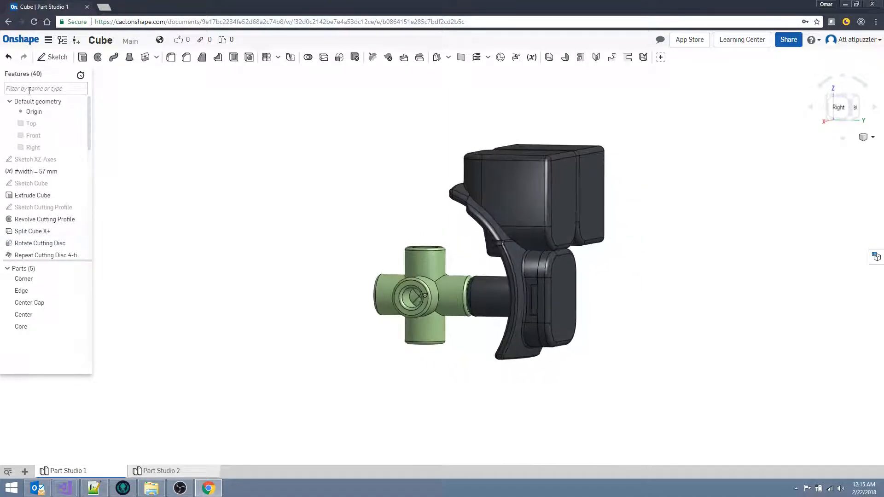
click(516, 57)
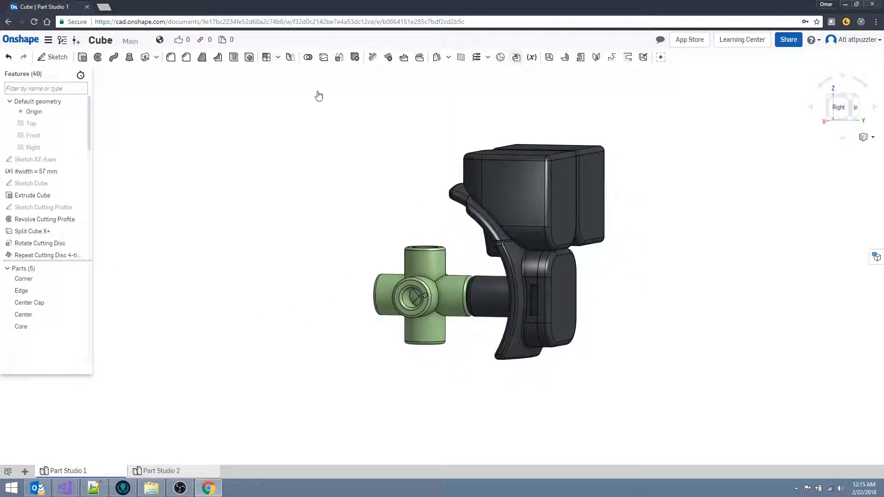
click(195, 87)
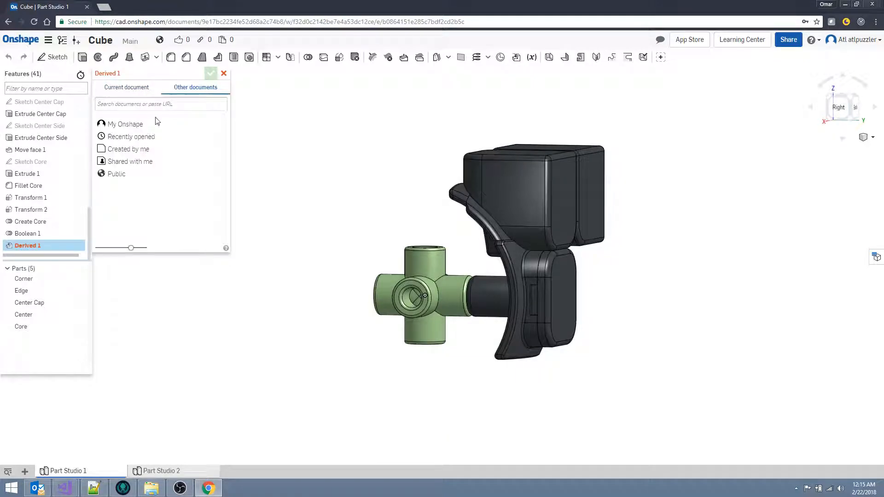
click(132, 124)
click(132, 146)
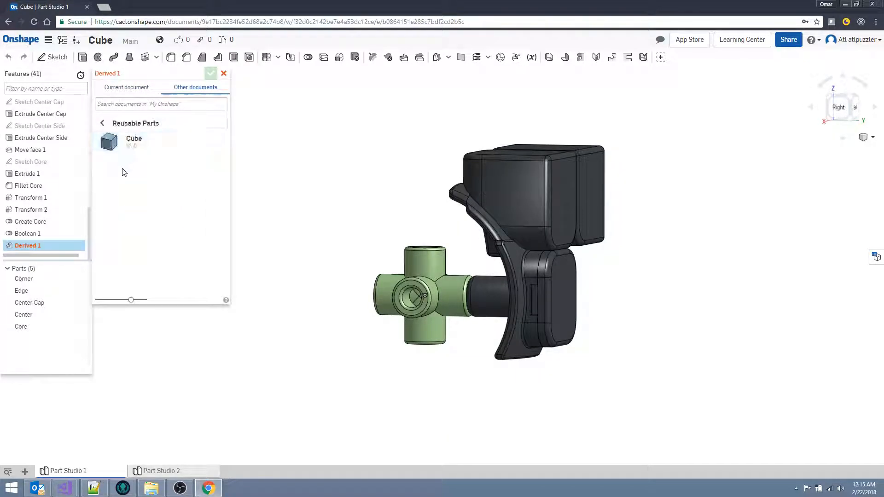
click(102, 123)
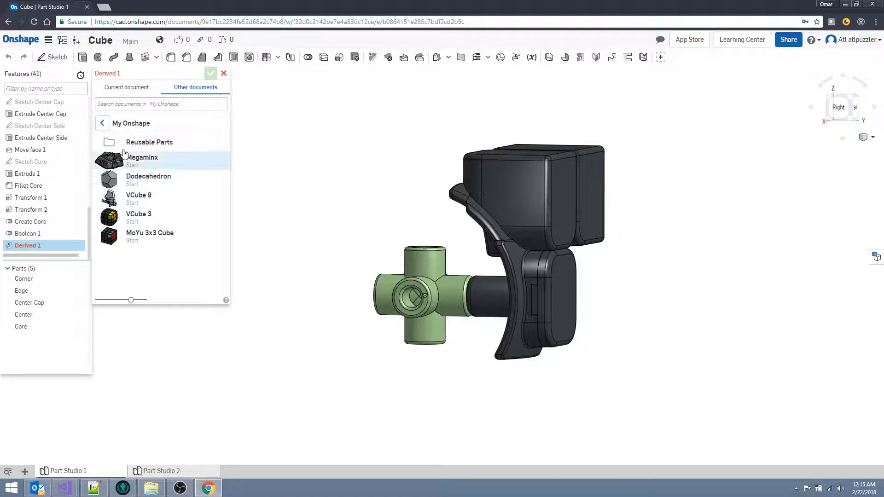
click(102, 123)
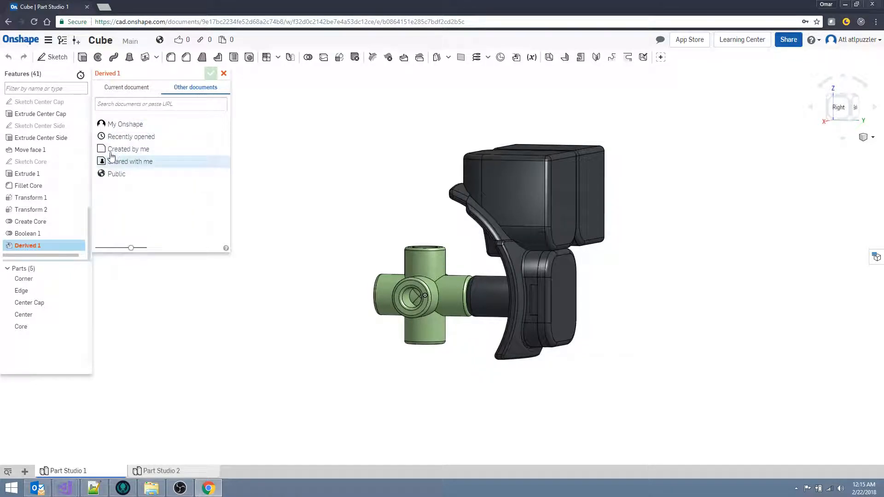
click(129, 88)
click(223, 74)
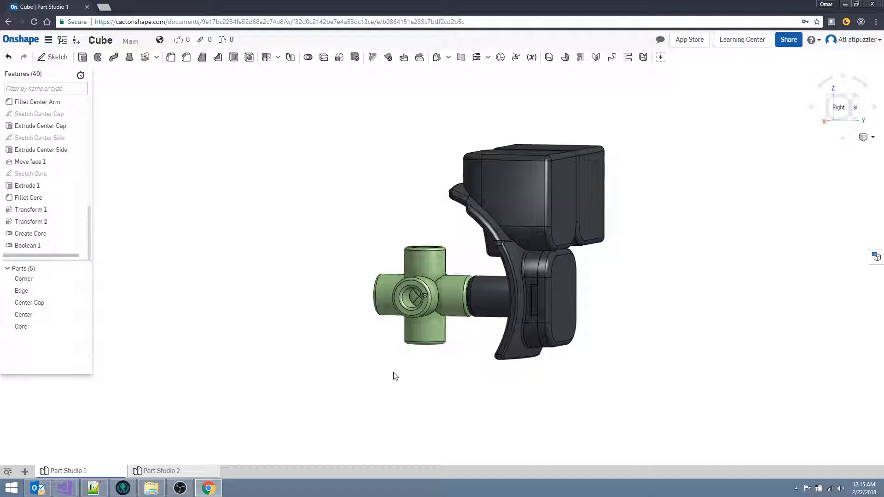
right_drag(391, 383, 396, 365)
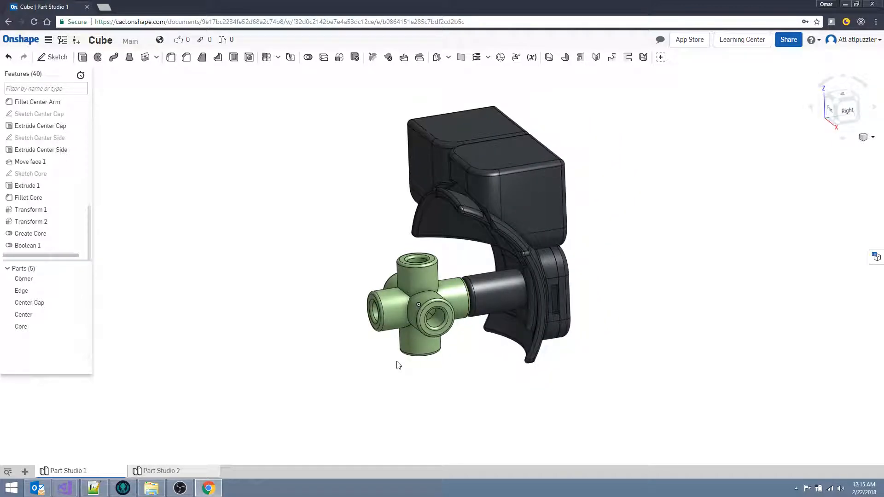